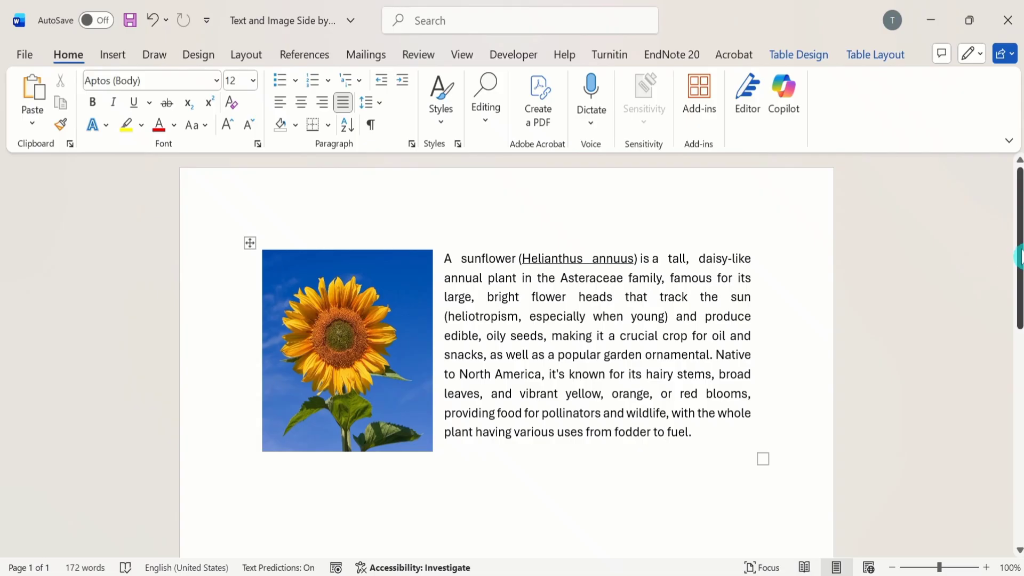
drag(1017, 261, 1019, 361)
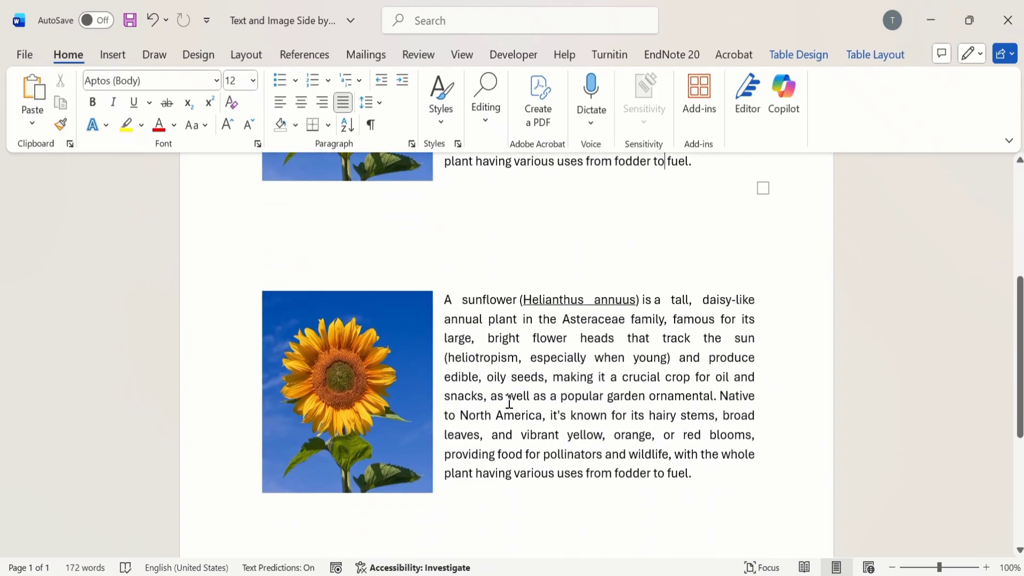
click(487, 305)
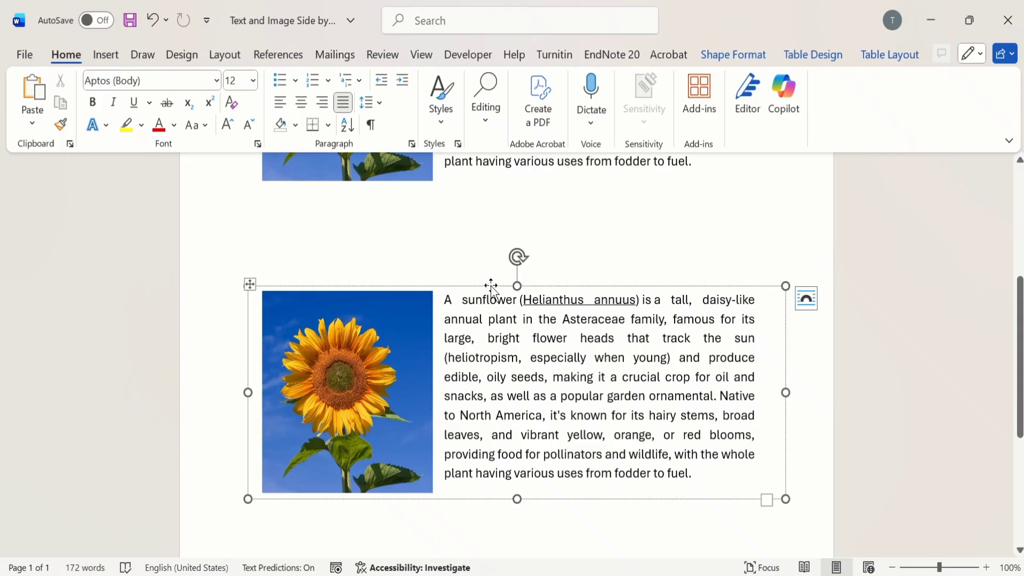
mouse_move(491, 285)
mouse_down()
mouse_move(487, 323)
mouse_move(487, 288)
mouse_up()
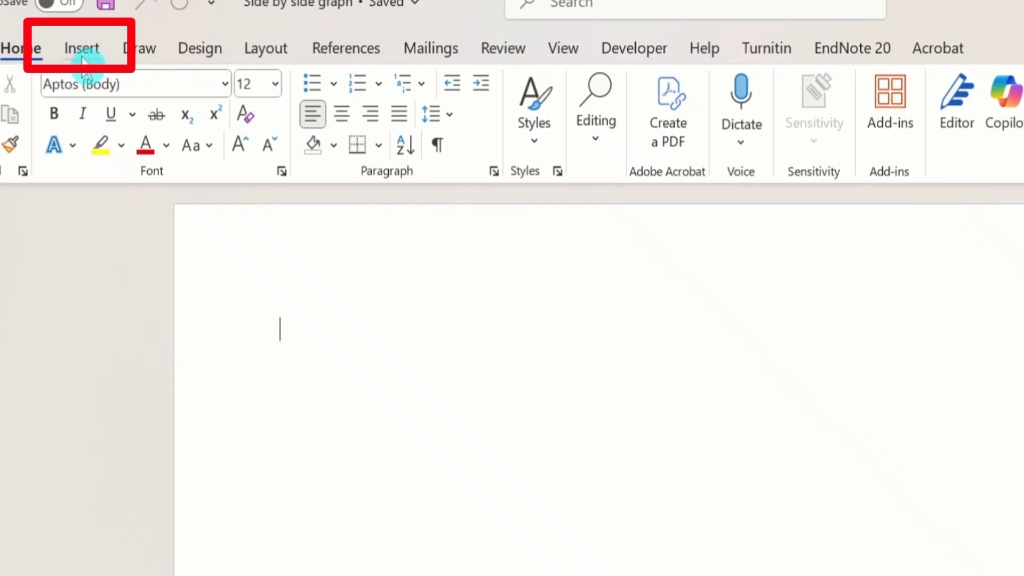
Step: Insert a table with two columns and one row into the blank document
click(83, 49)
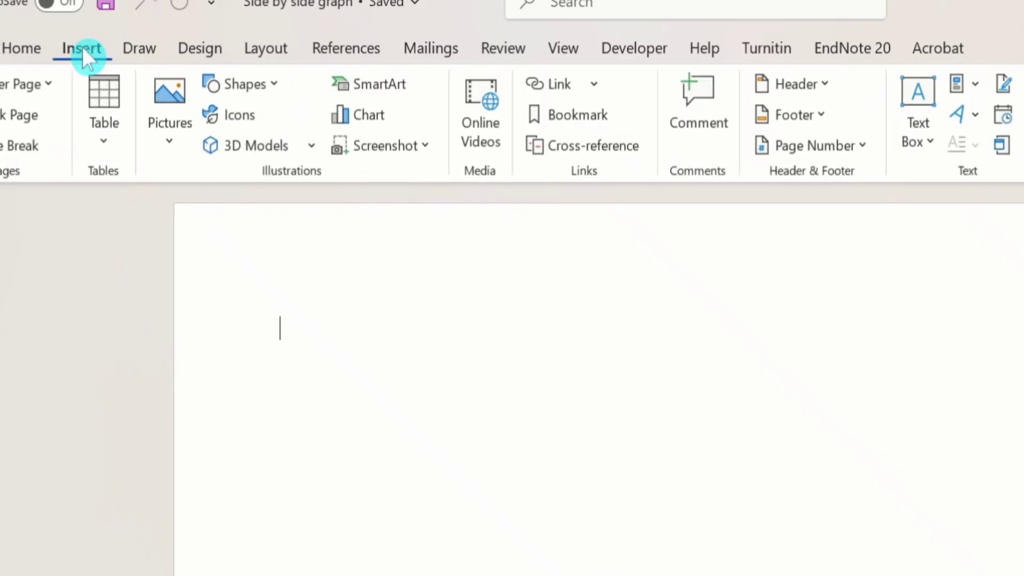
click(101, 145)
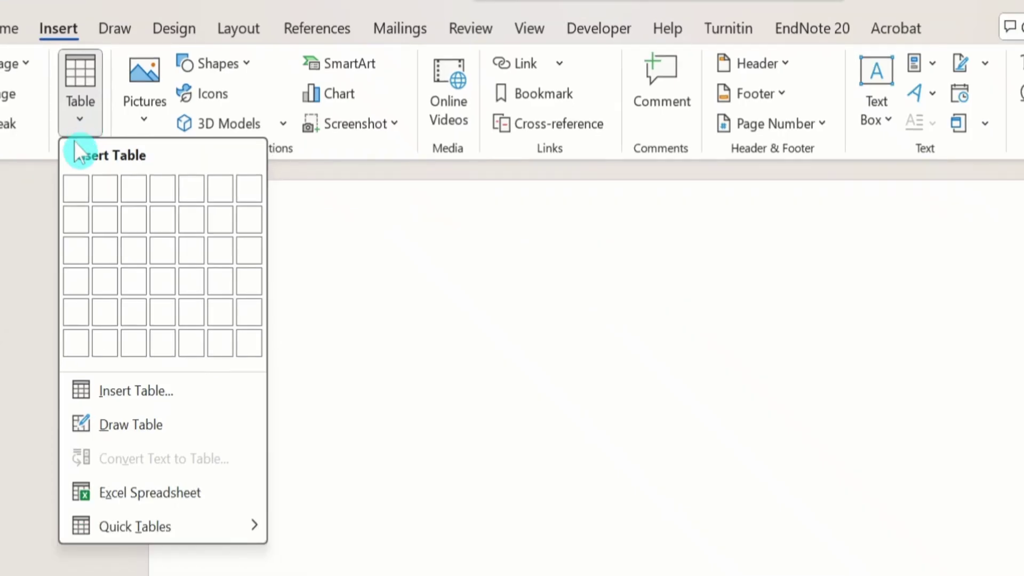
click(104, 184)
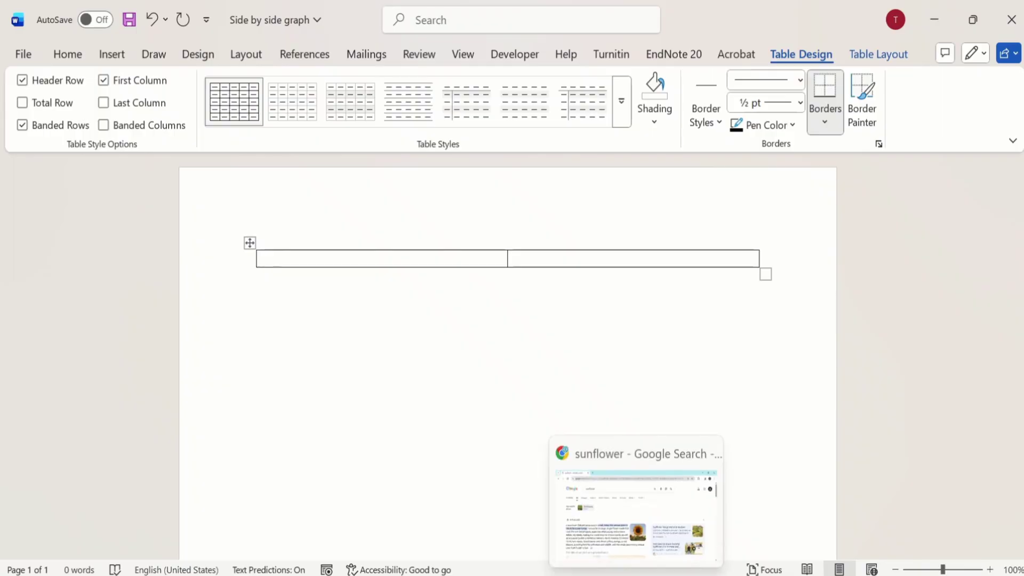
Step: Switch to Chrome, show the image results for sunflower and open the preview of Wikipedia's Common sunflower picture
click(637, 574)
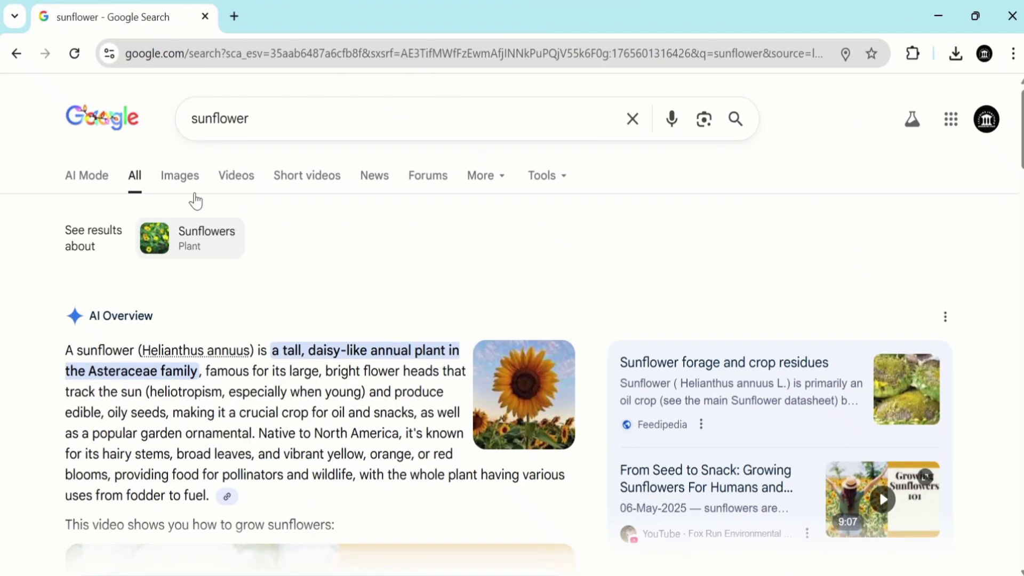
click(181, 182)
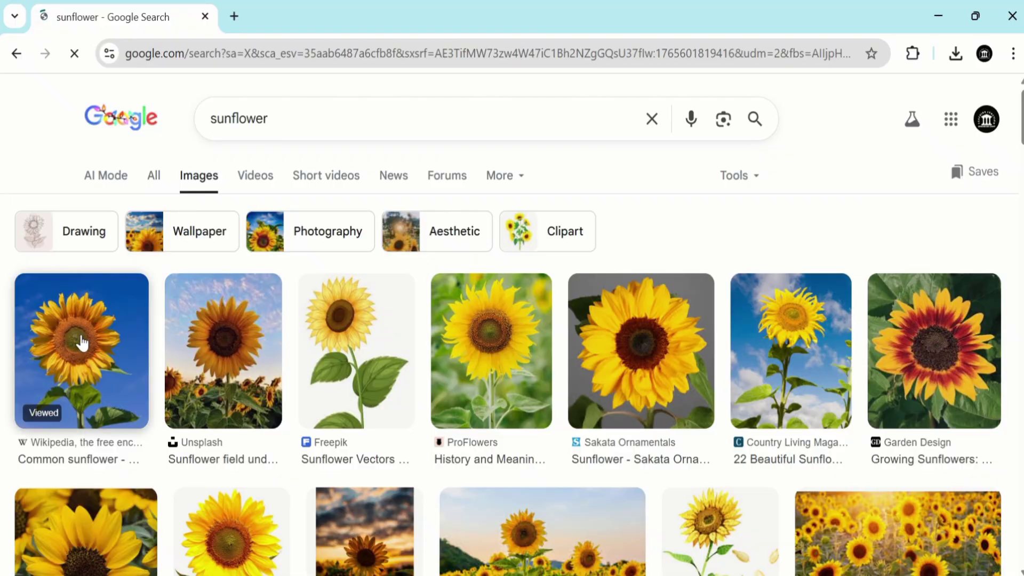
click(81, 343)
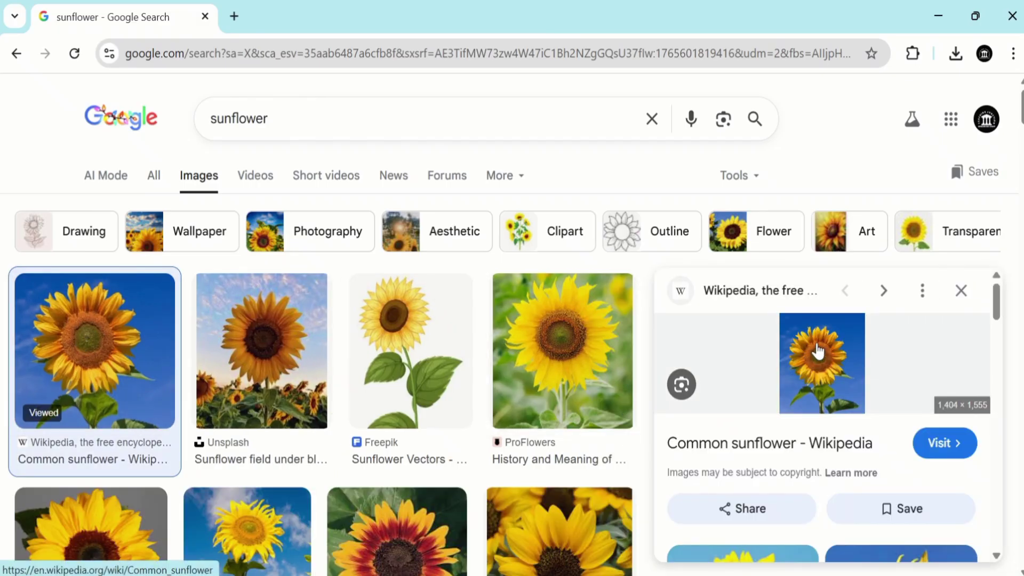
Step: Save the previewed sunflower image to the Desktop as the JPEG file Sunflower_sky_backdrop
right_click(817, 346)
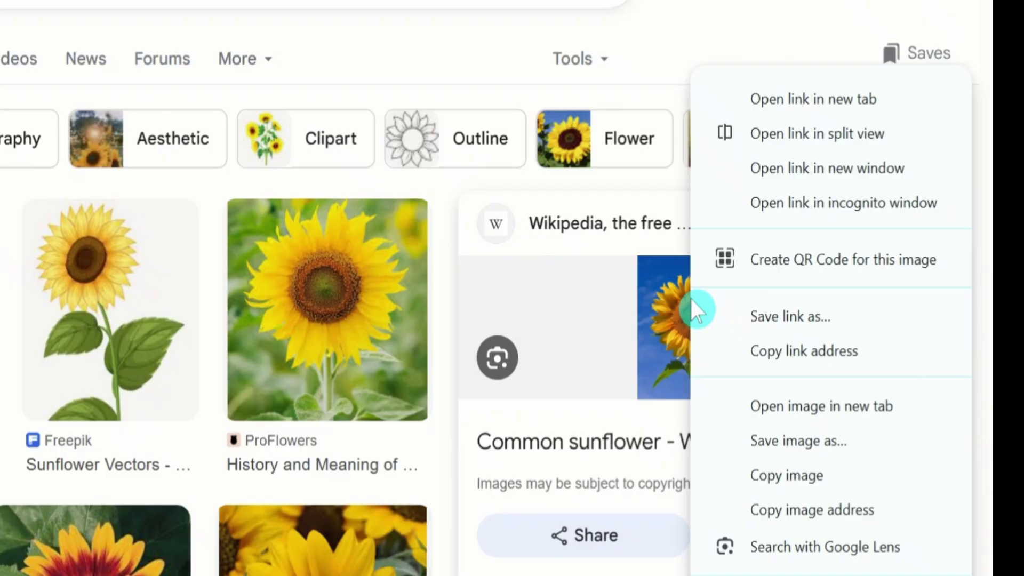
click(798, 445)
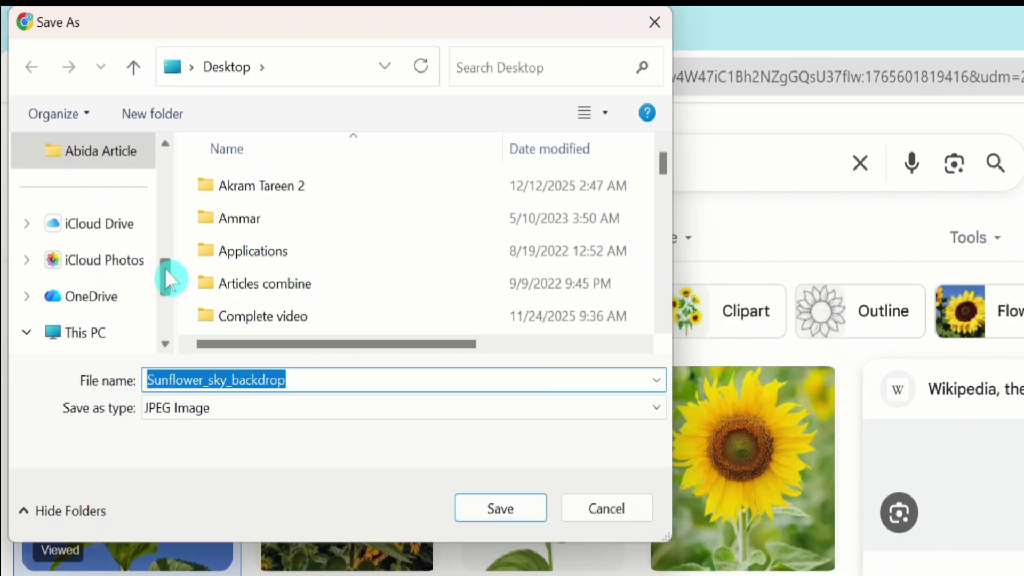
drag(165, 267, 161, 186)
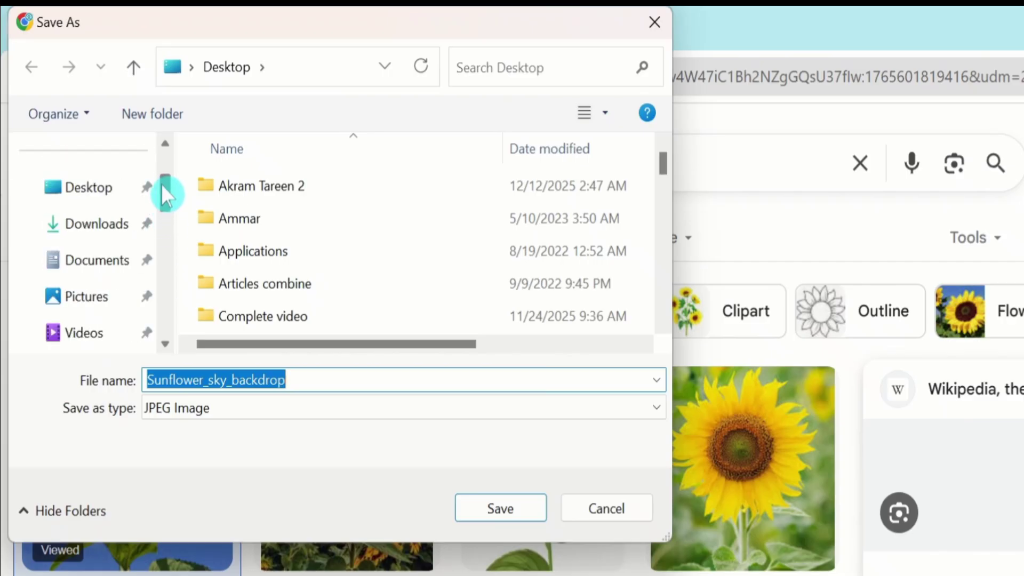
click(82, 193)
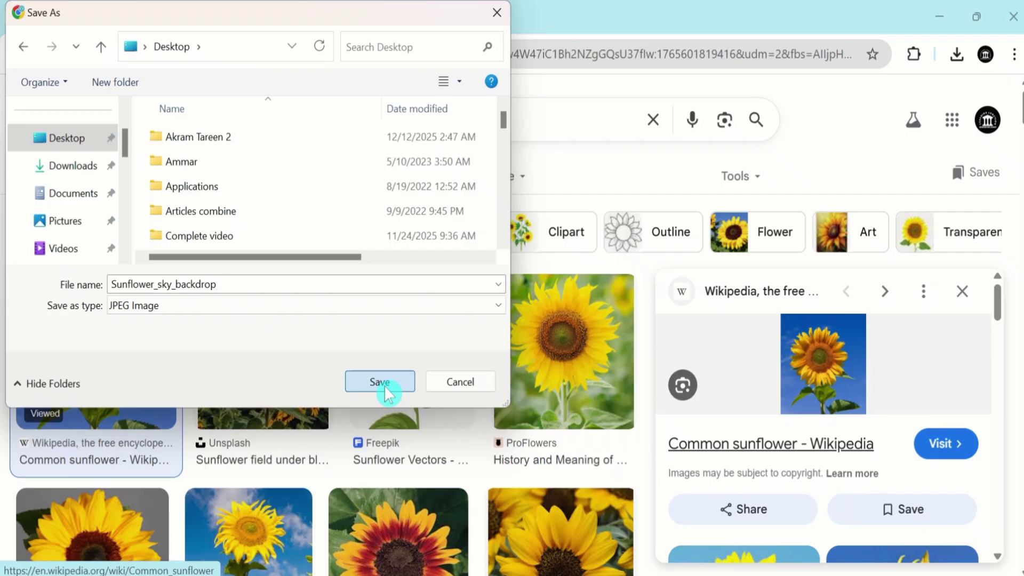
click(380, 382)
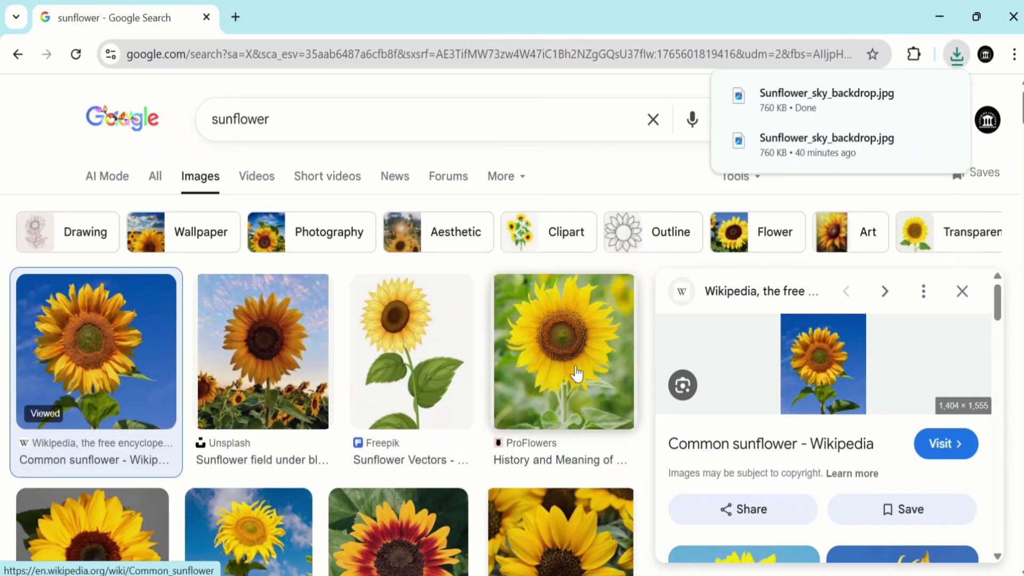
Step: Switch back to Word and insert the picture Sunflower_sky_backdrop from the Desktop into the table's first cell
click(704, 512)
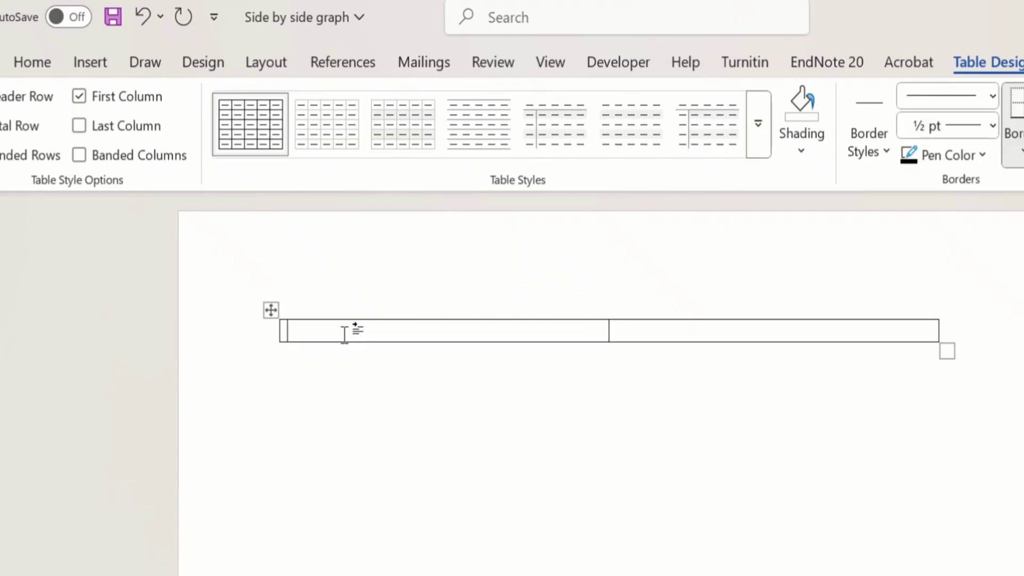
click(92, 59)
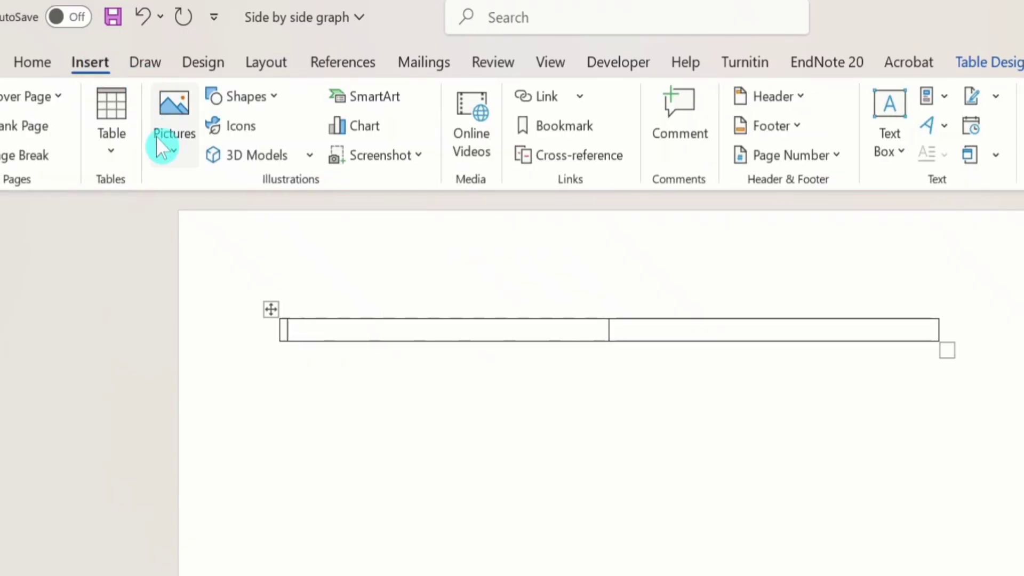
click(174, 159)
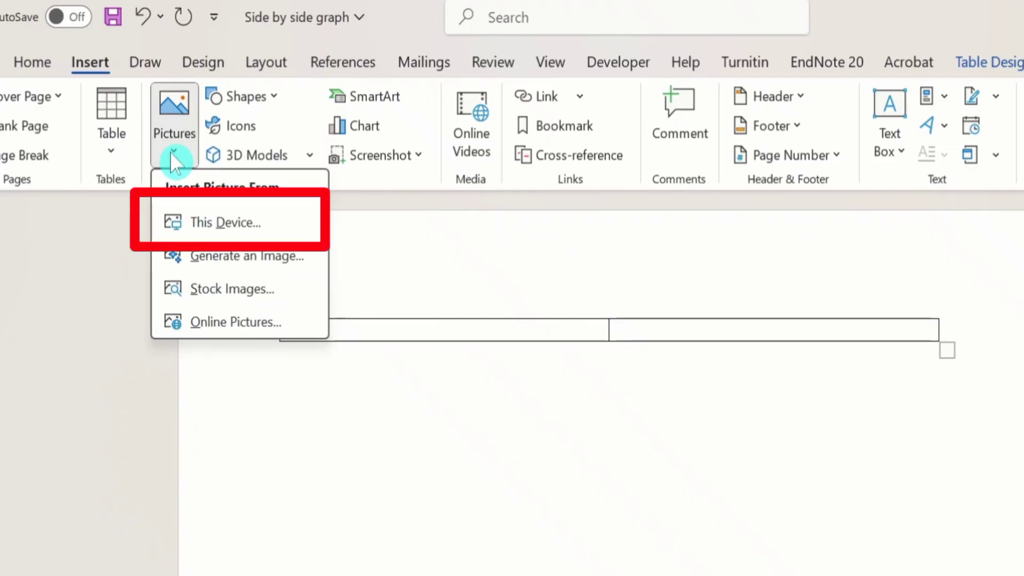
click(222, 224)
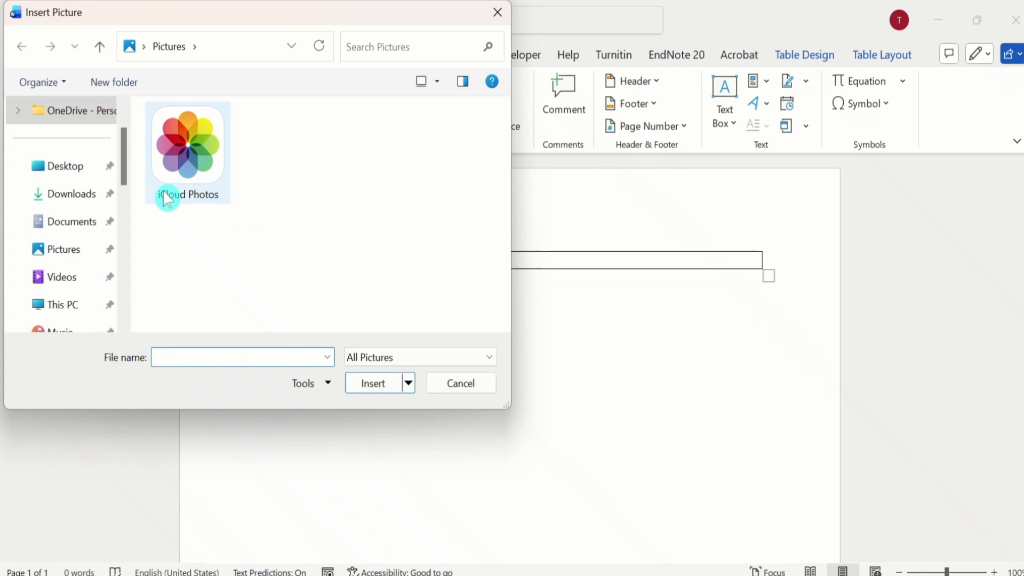
click(62, 170)
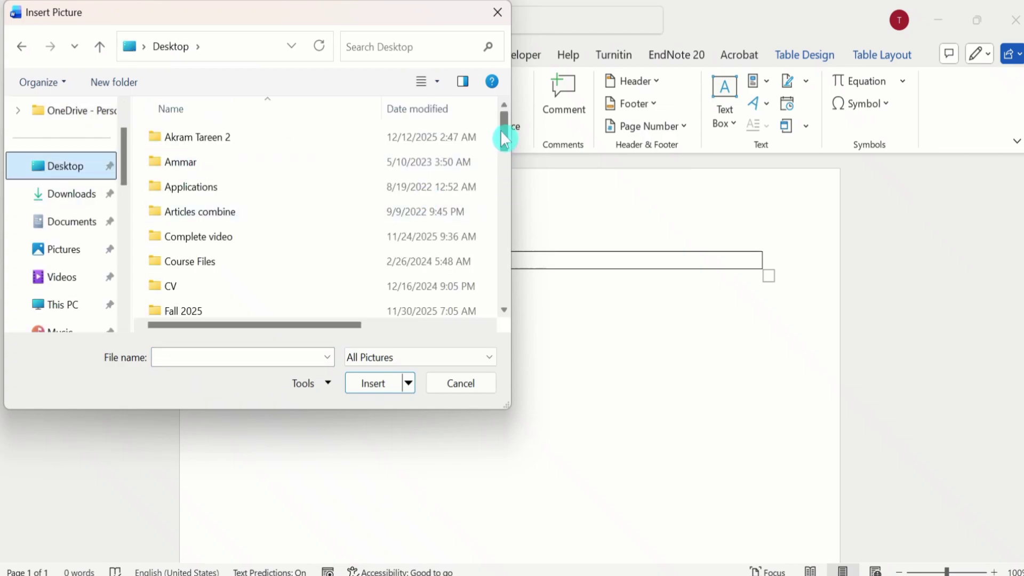
drag(502, 133, 510, 304)
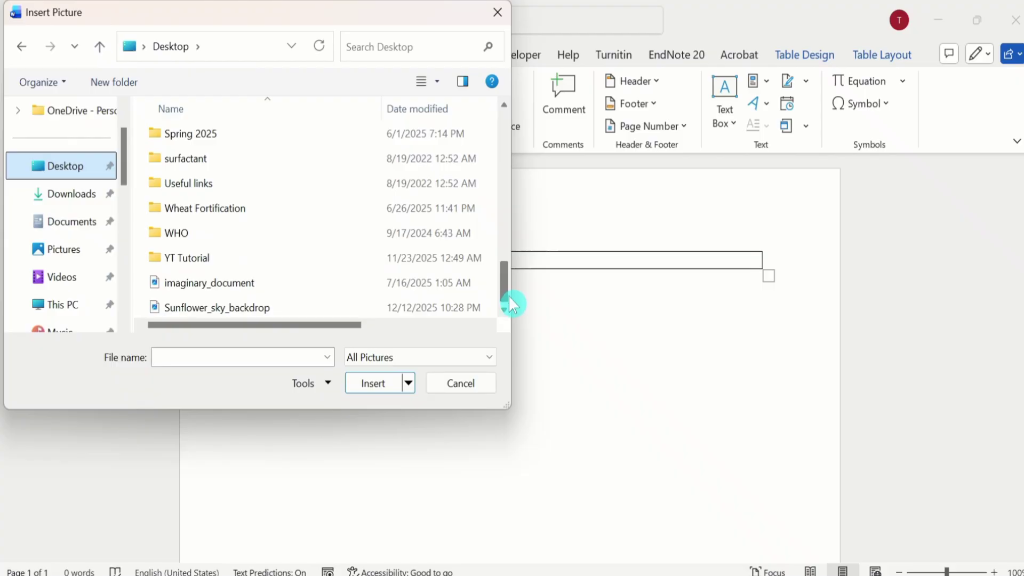
click(216, 309)
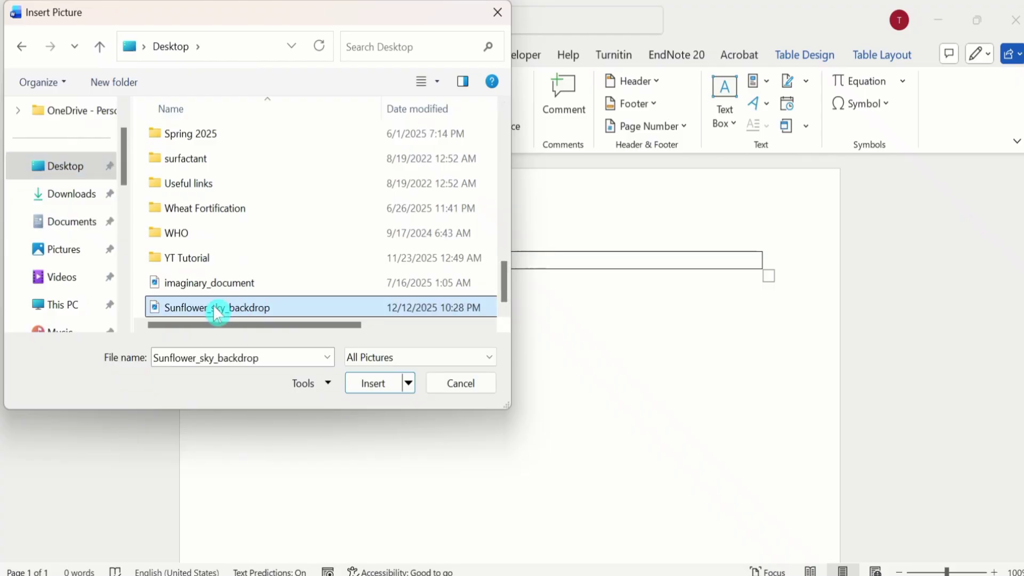
click(368, 383)
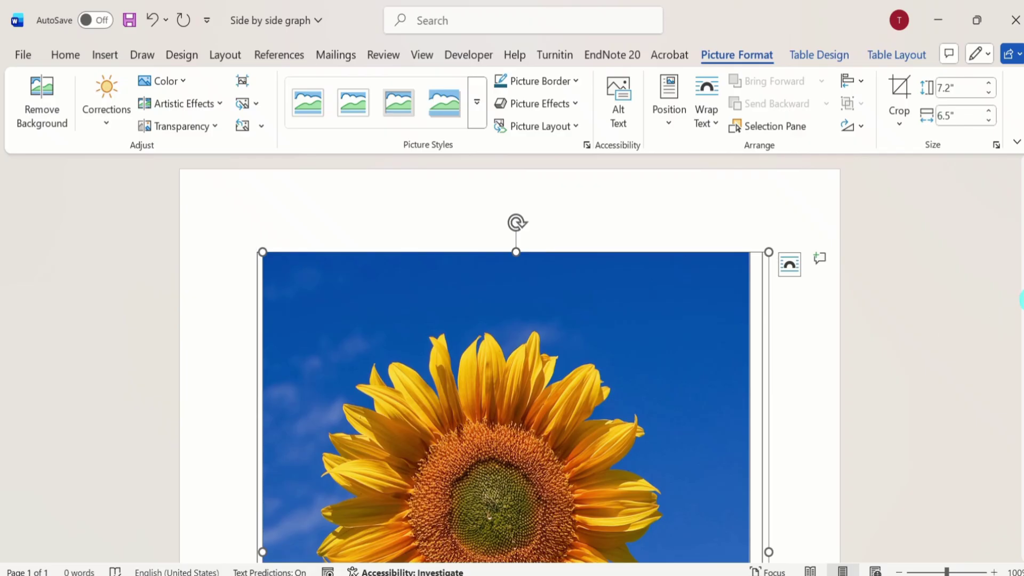
Step: Shrink the sunflower picture proportionally to about 2.42" high and 2.18" wide
scroll(1022, 301, down, 3)
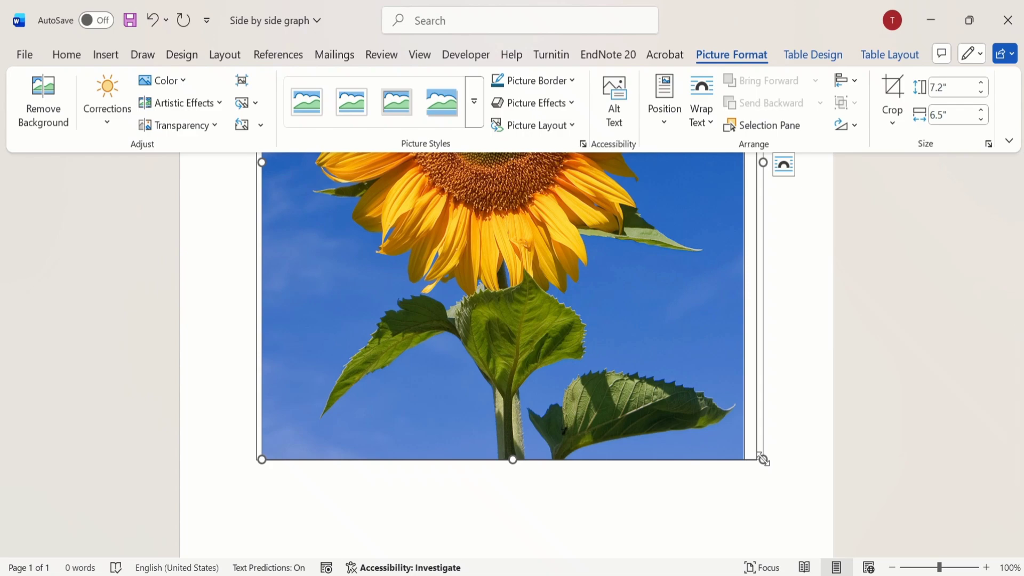
drag(764, 459, 477, 202)
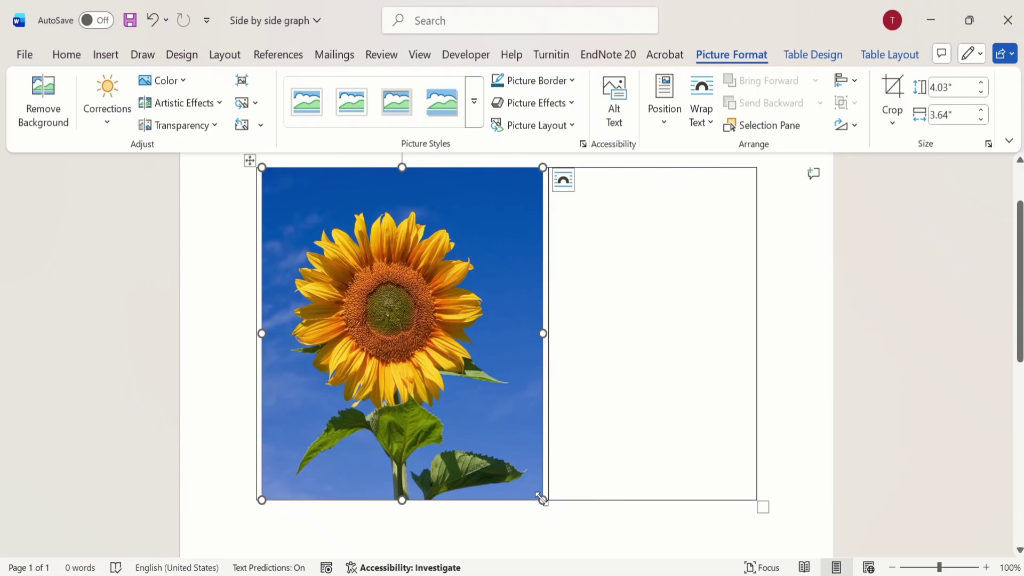
drag(541, 498, 428, 274)
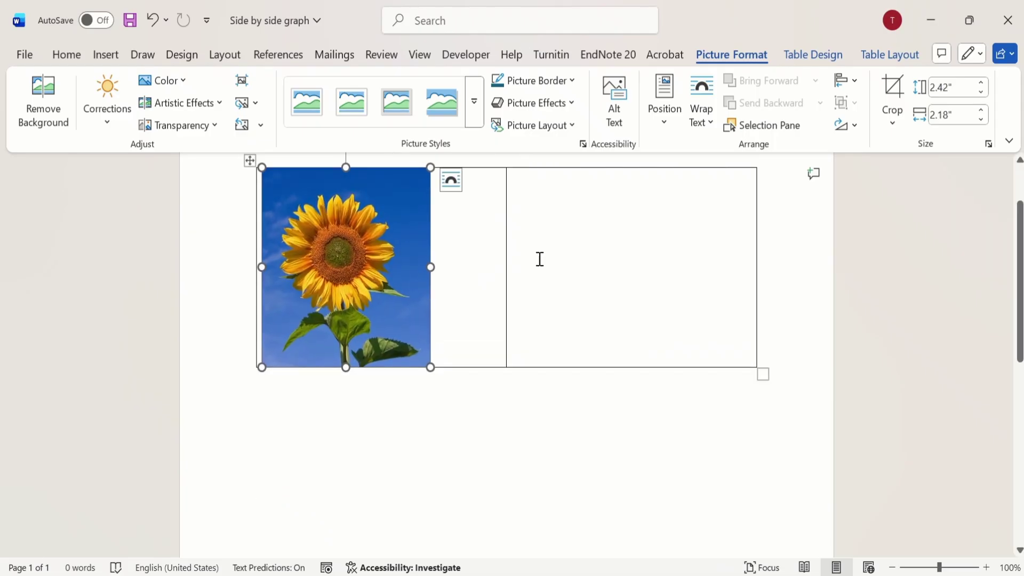
Step: Place the cursor in the table's second cell, then switch to Chrome and copy the sunflower AI Overview paragraph from the All results
click(530, 188)
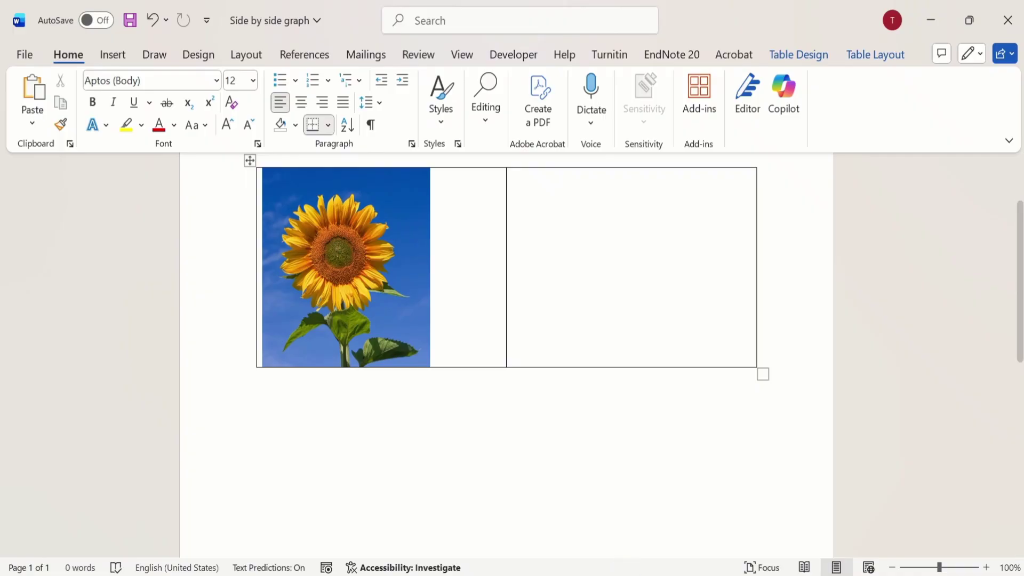
click(614, 575)
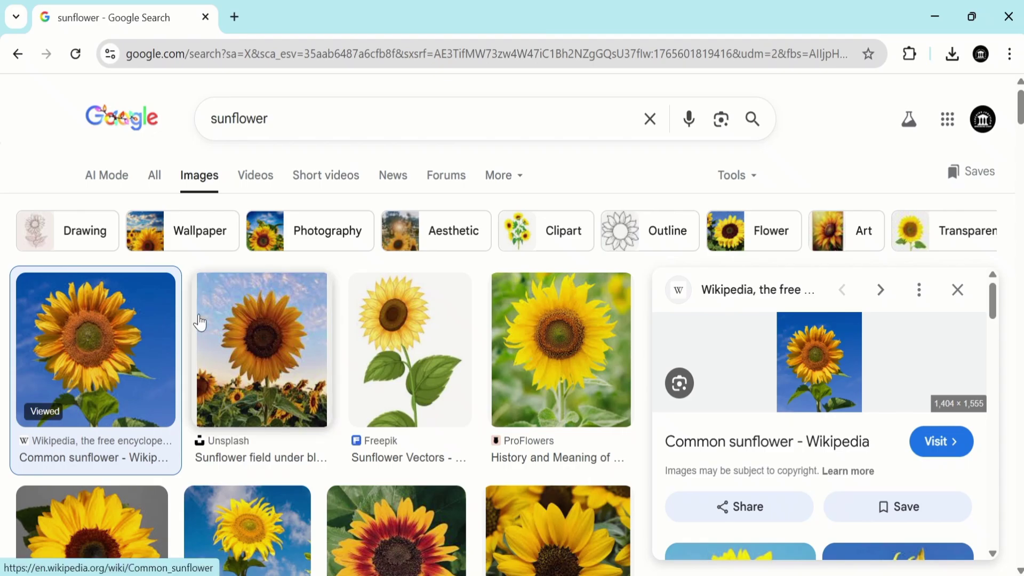
click(154, 176)
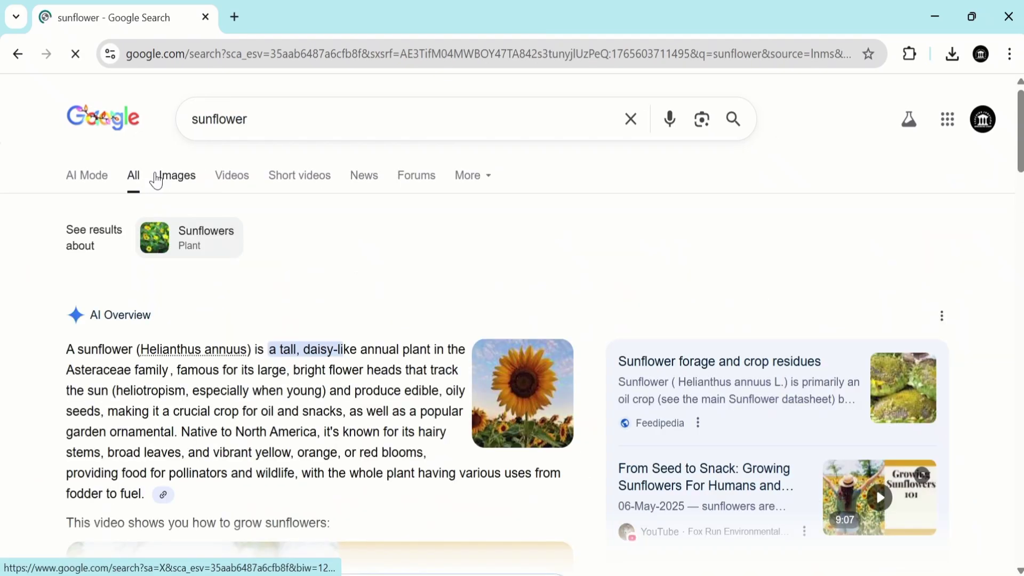
drag(68, 349, 213, 506)
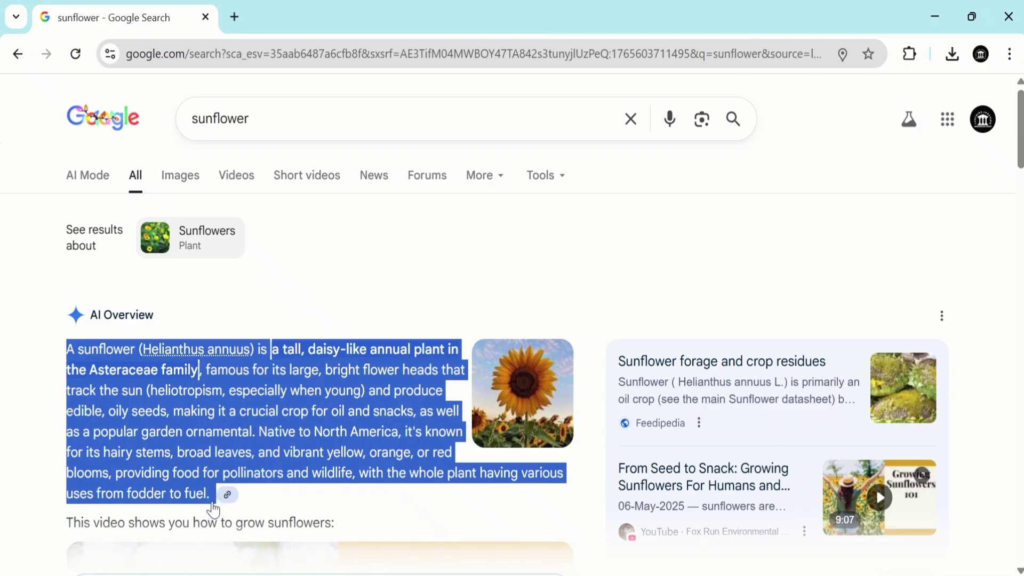
right_click(115, 350)
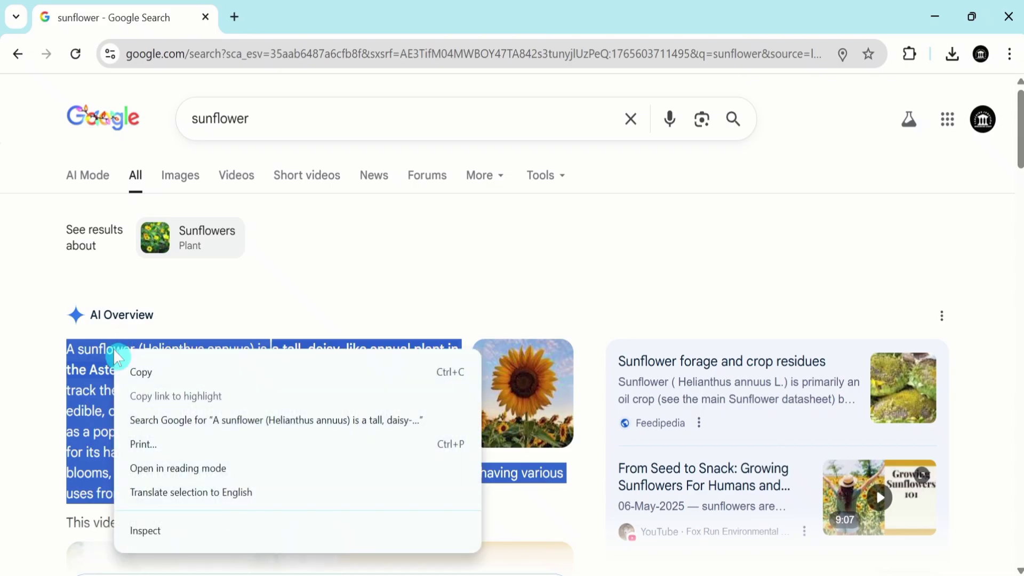
click(140, 374)
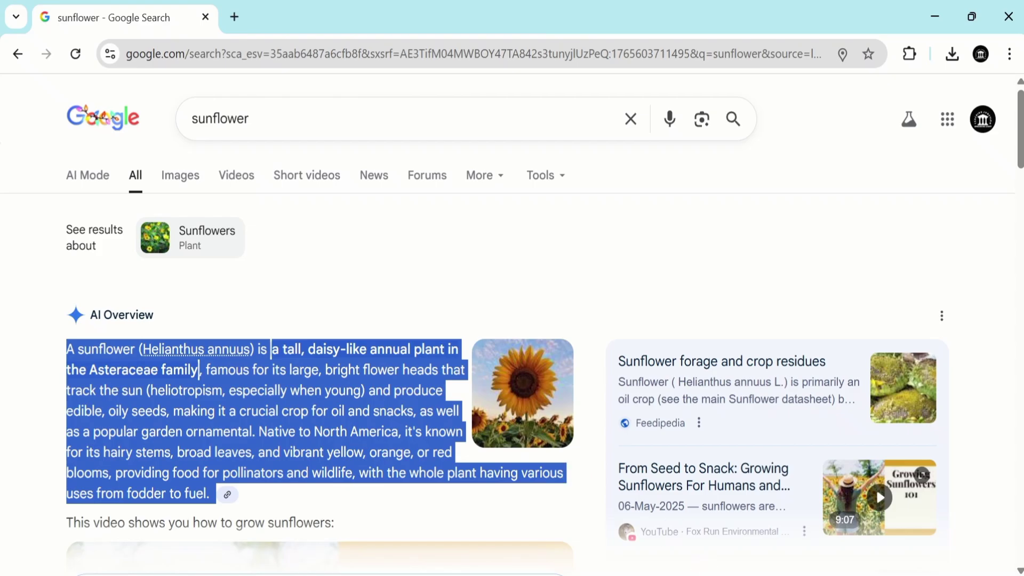
Step: Return to Word and paste the copied sunflower paragraph into the table's second cell, keeping source formatting
mouse_move(699, 571)
click(704, 512)
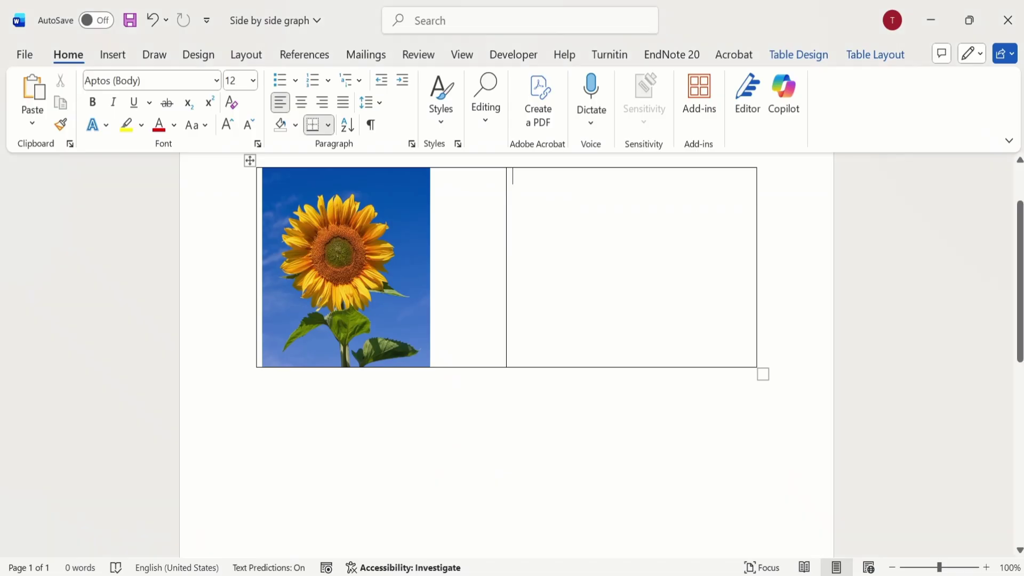
right_click(535, 190)
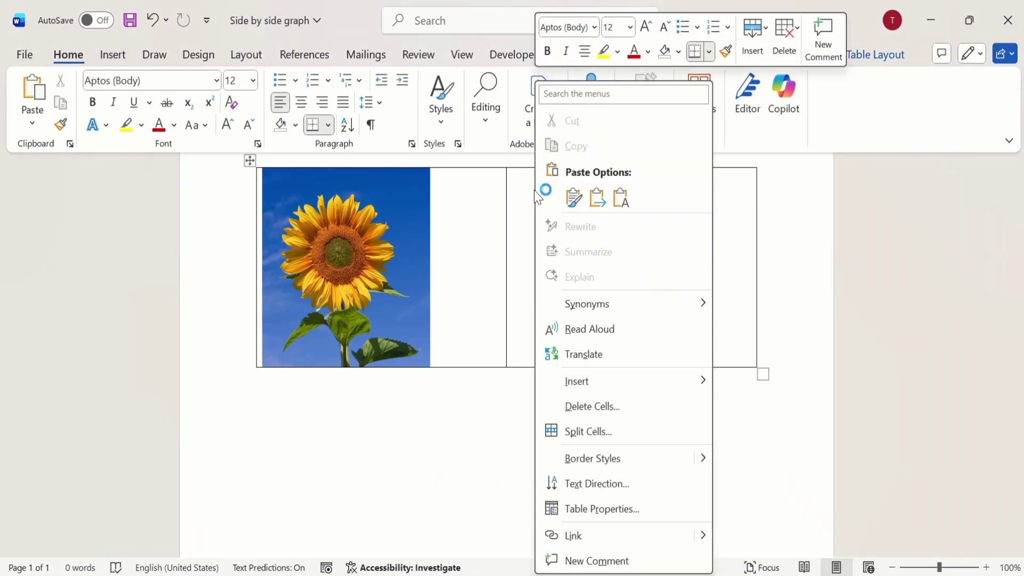
click(574, 199)
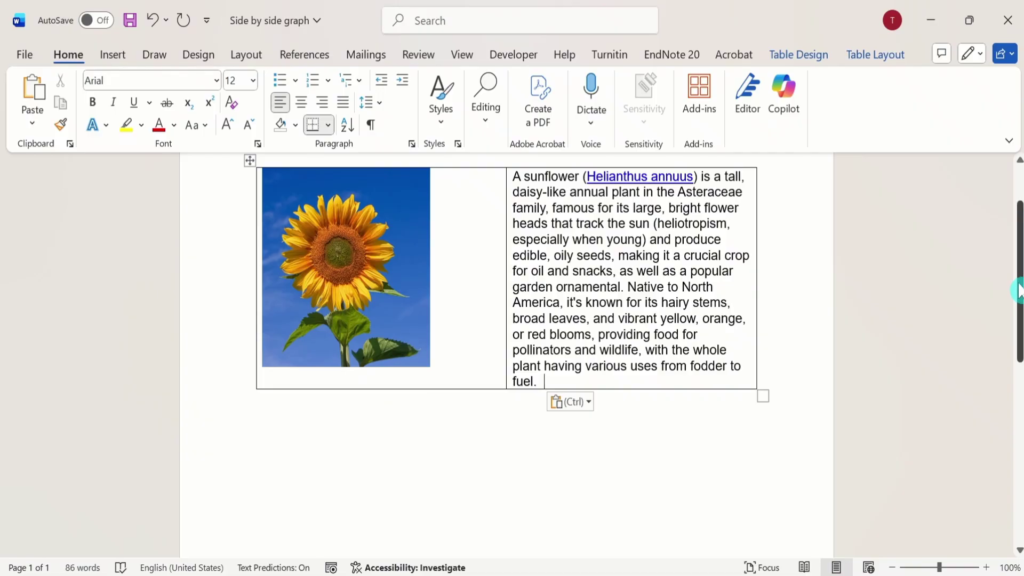
drag(1019, 291, 1019, 275)
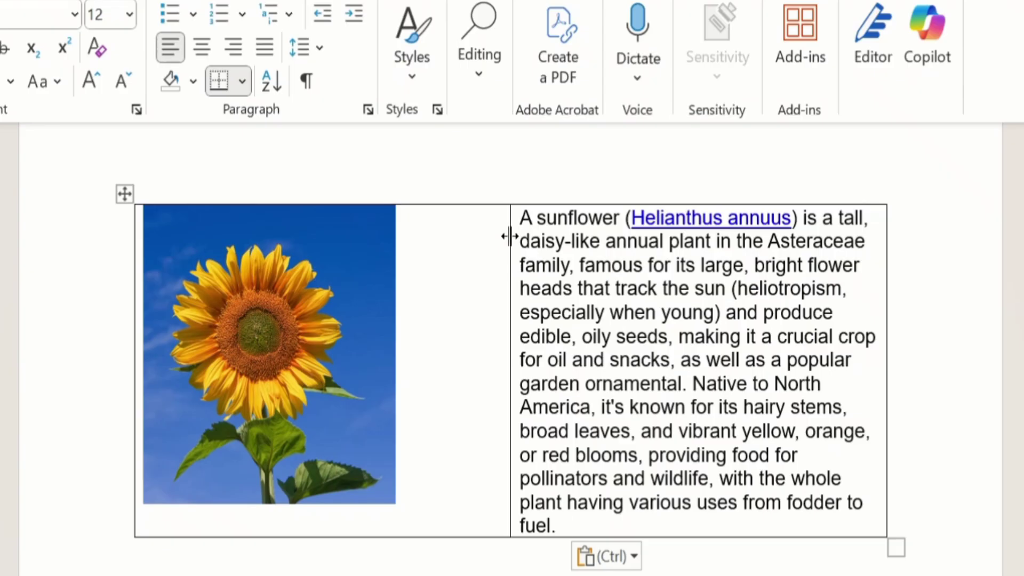
Step: Narrow the table's first column to fit the sunflower picture, and justify the paragraph in the second cell
drag(509, 237, 453, 252)
drag(435, 255, 411, 260)
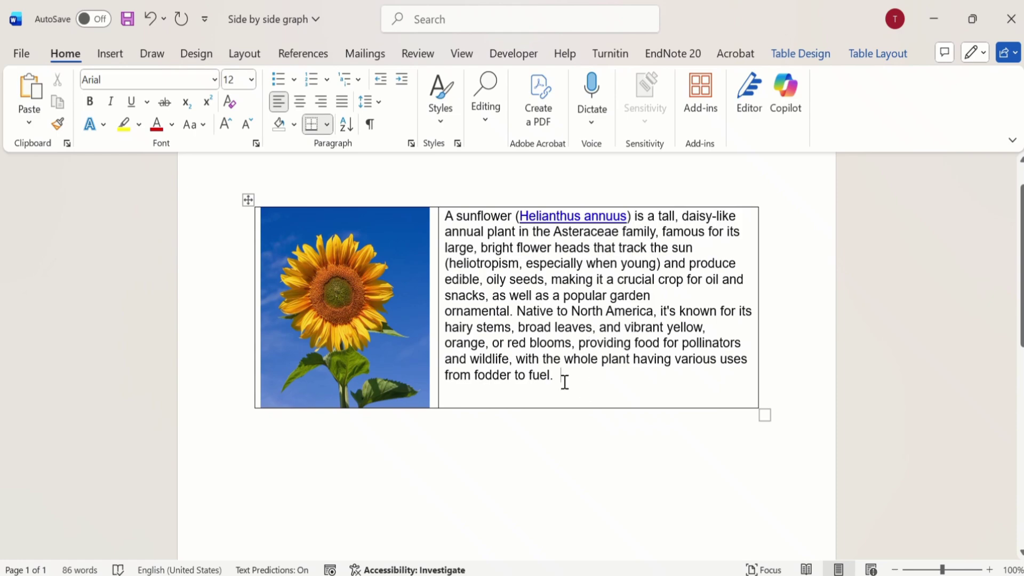
drag(558, 373, 448, 226)
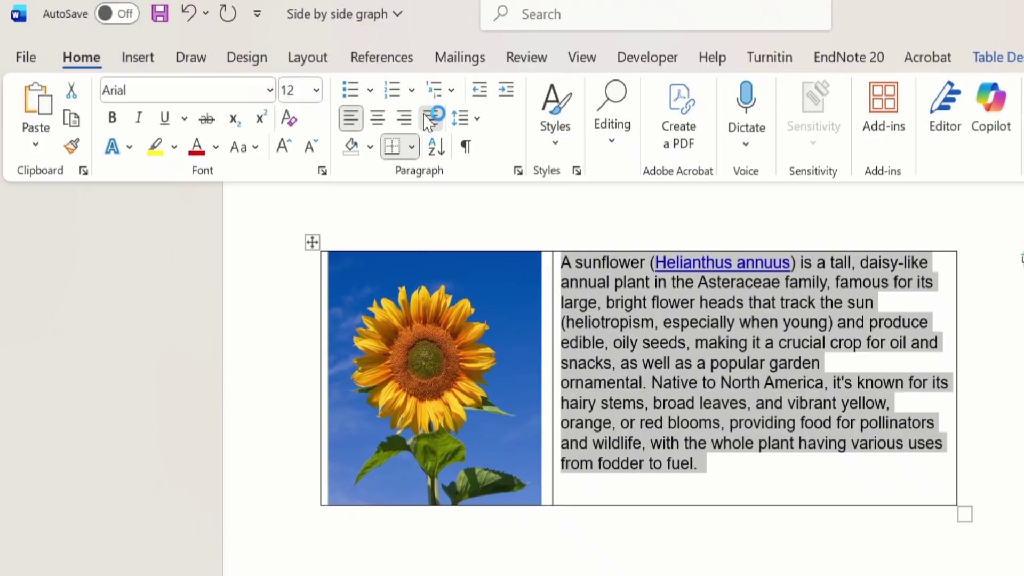
click(339, 101)
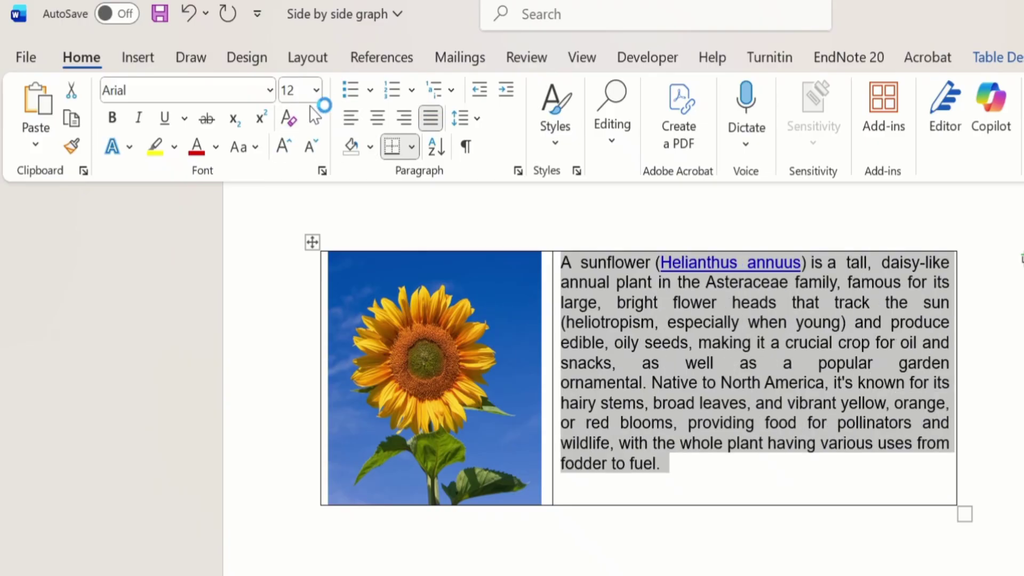
Step: Set the sunflower paragraph's font color to Automatic and its line spacing to 1.15
click(217, 148)
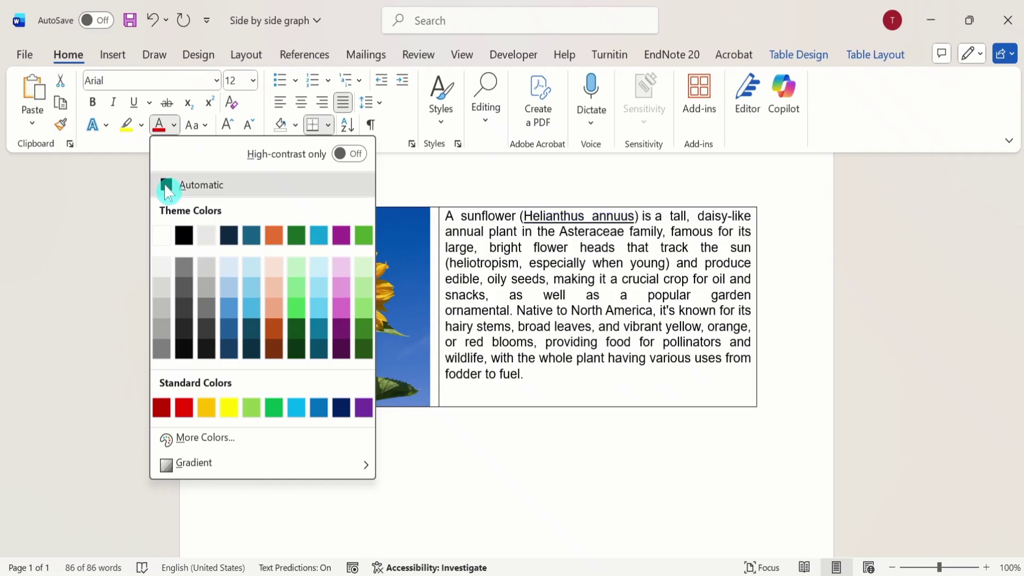
click(203, 224)
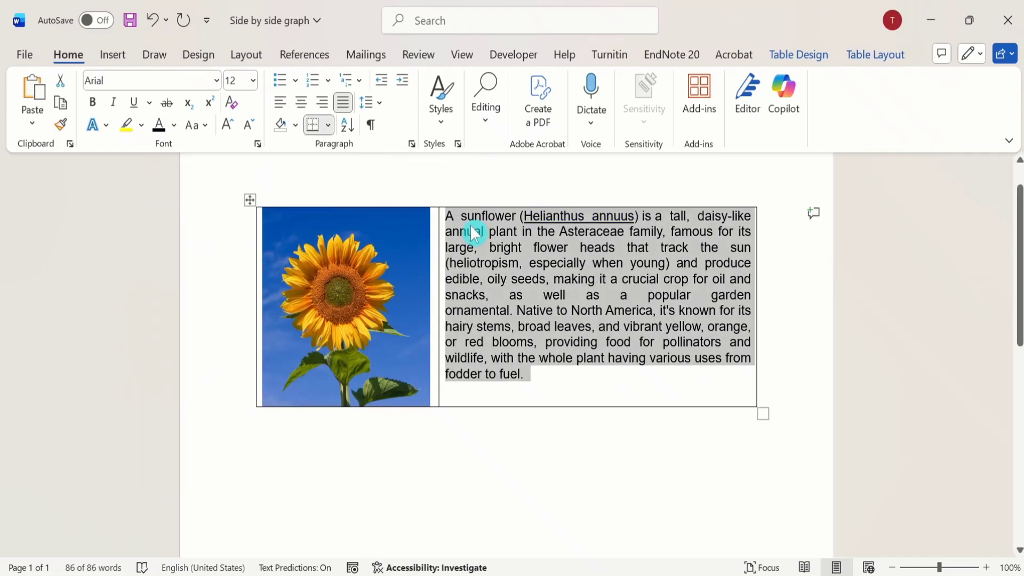
click(380, 104)
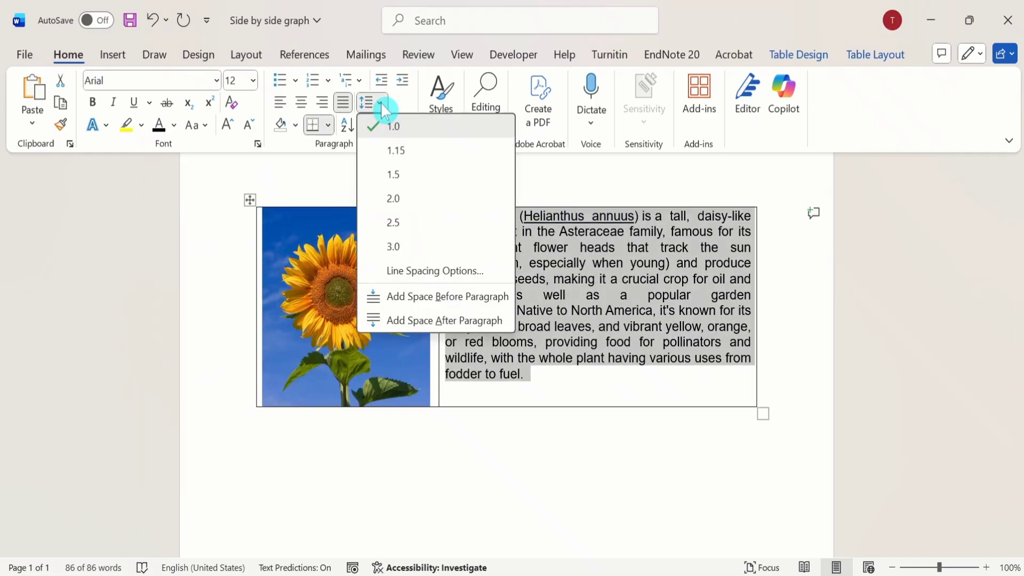
click(402, 149)
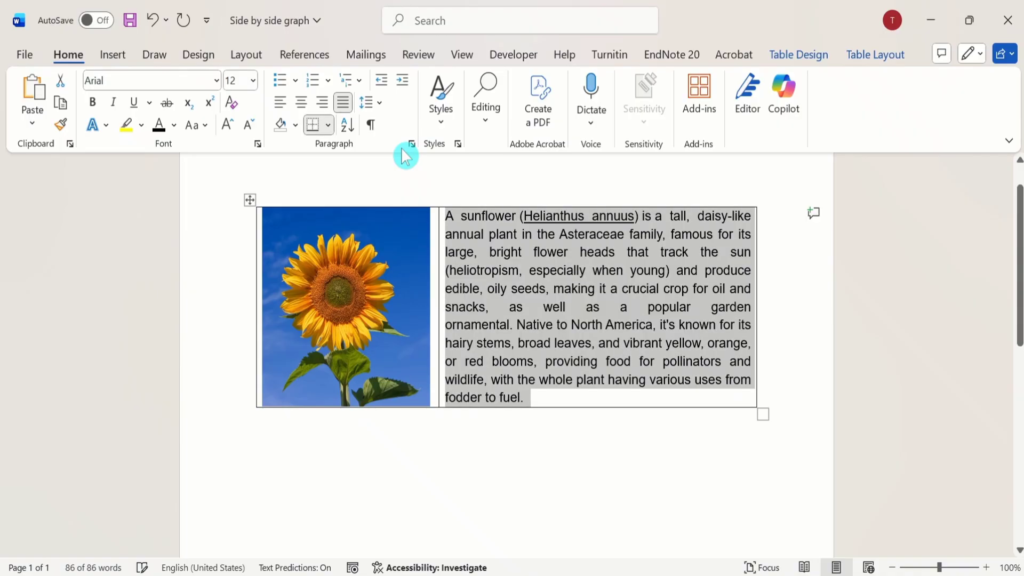
click(498, 286)
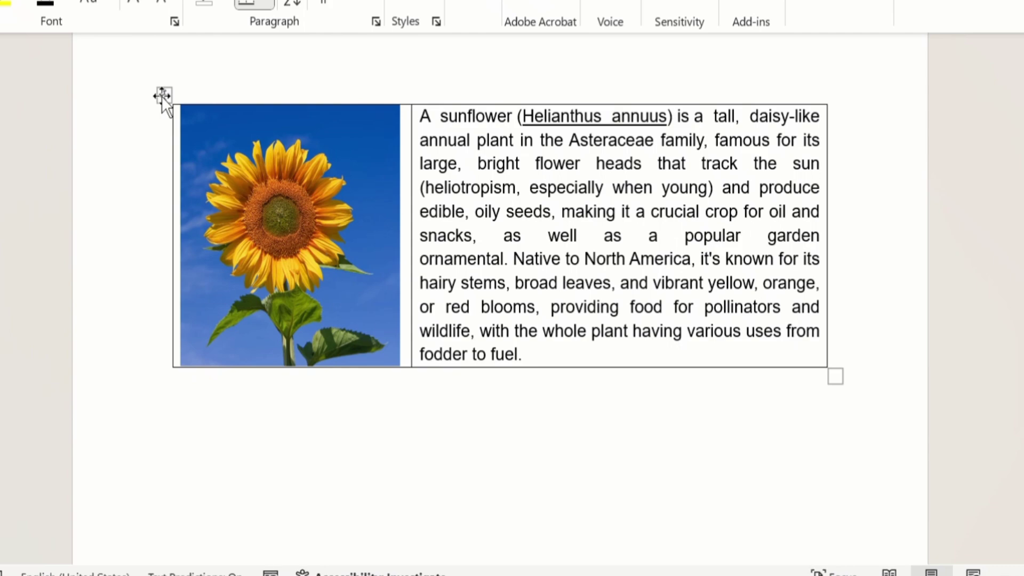
Step: Remove all borders from the whole table by applying the None border setting in its table properties
click(161, 96)
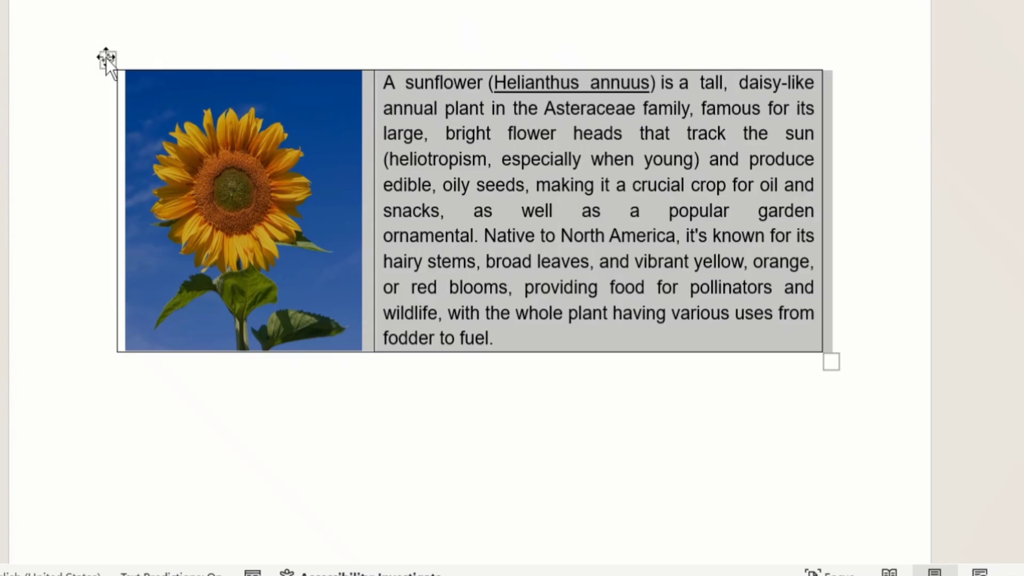
right_click(106, 58)
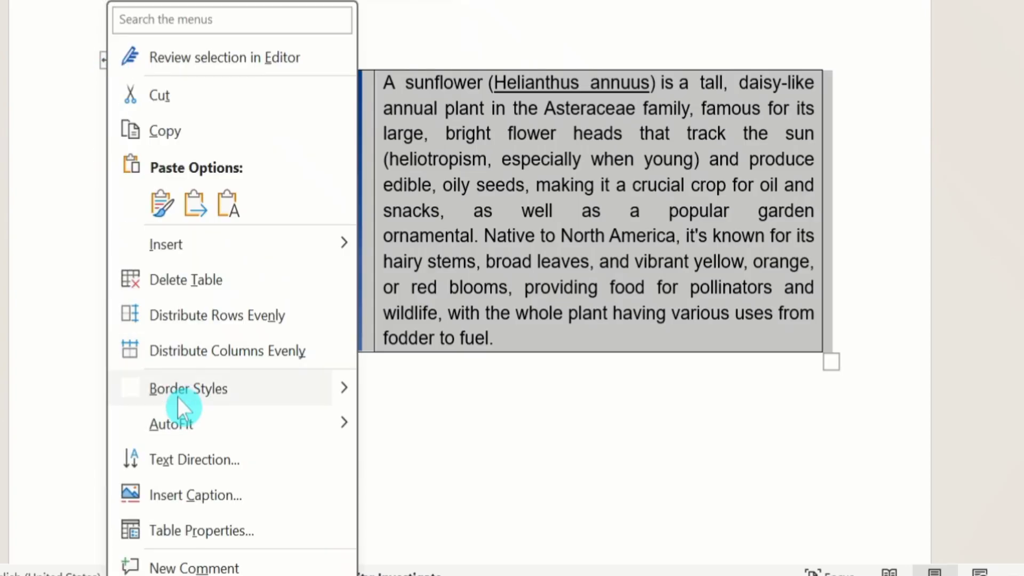
click(210, 529)
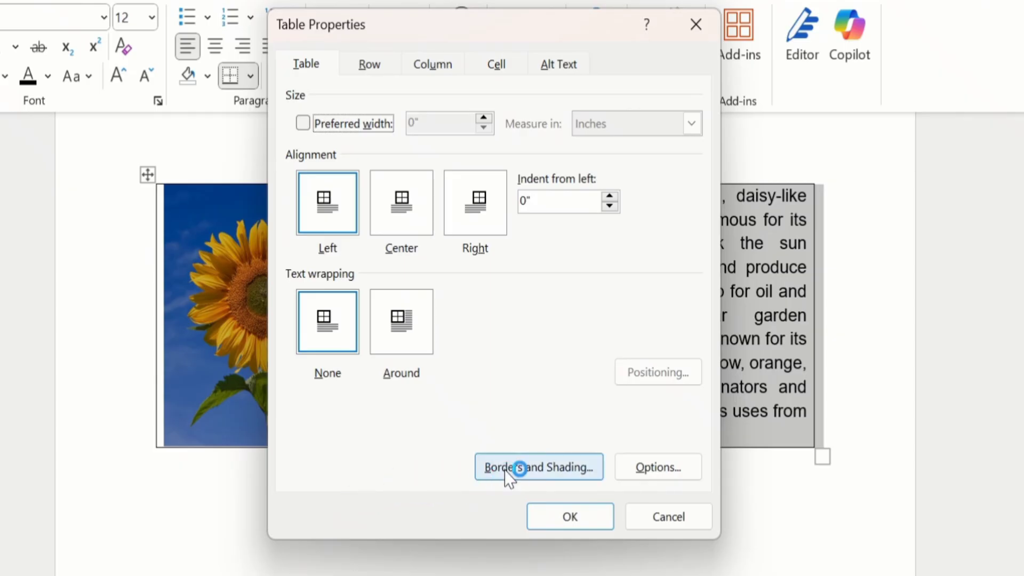
click(529, 470)
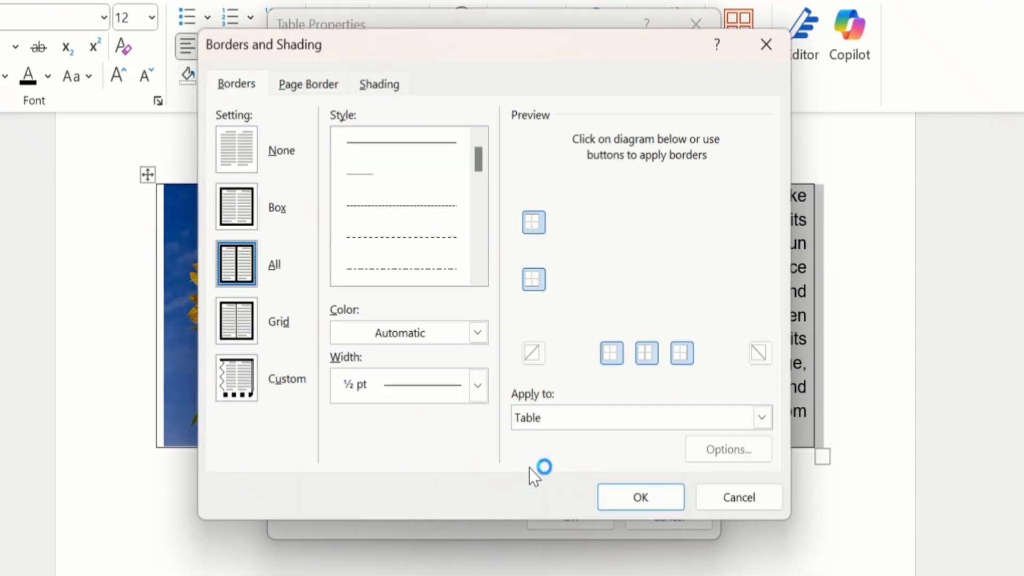
click(240, 150)
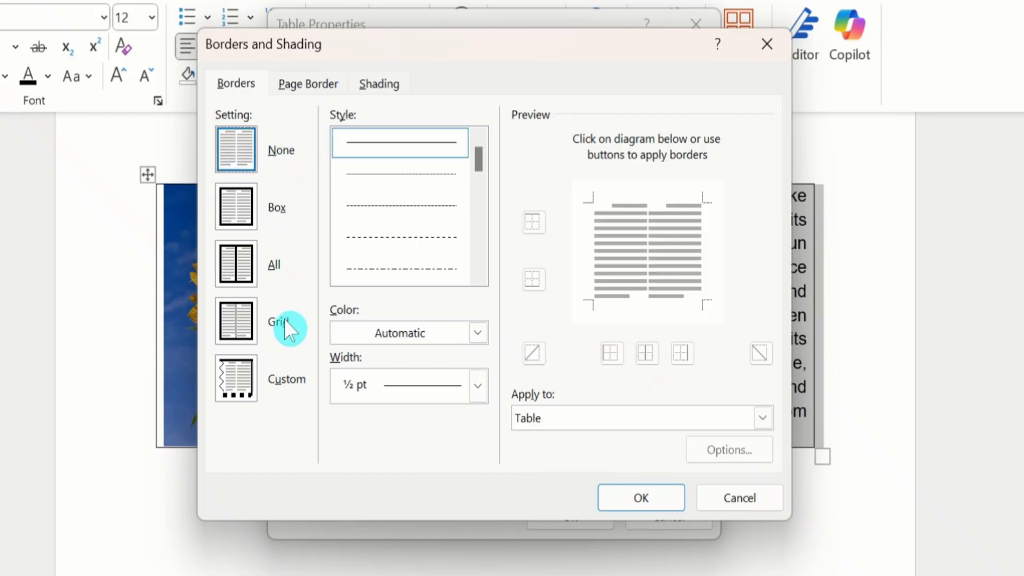
click(627, 496)
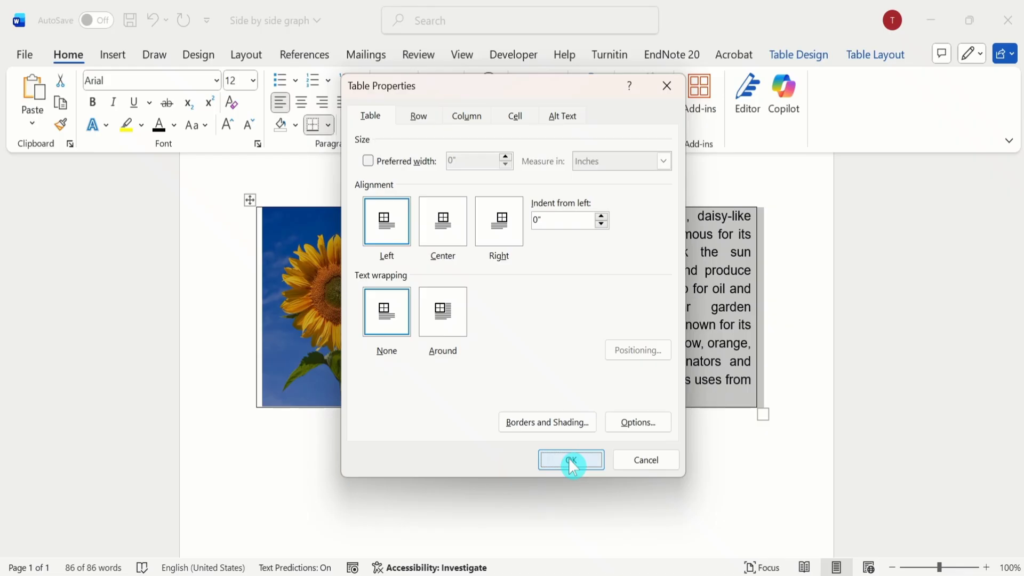
click(569, 459)
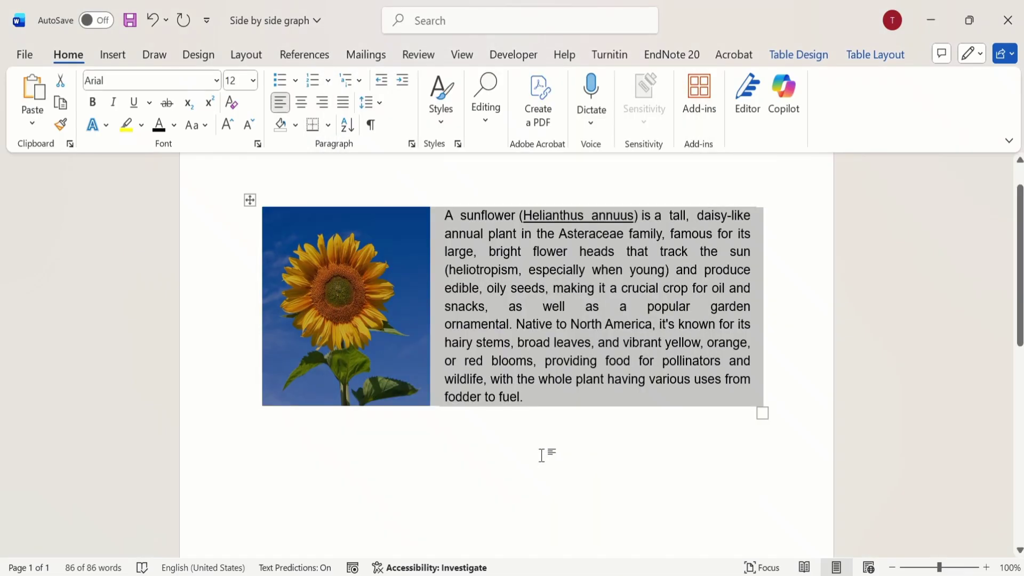
click(487, 451)
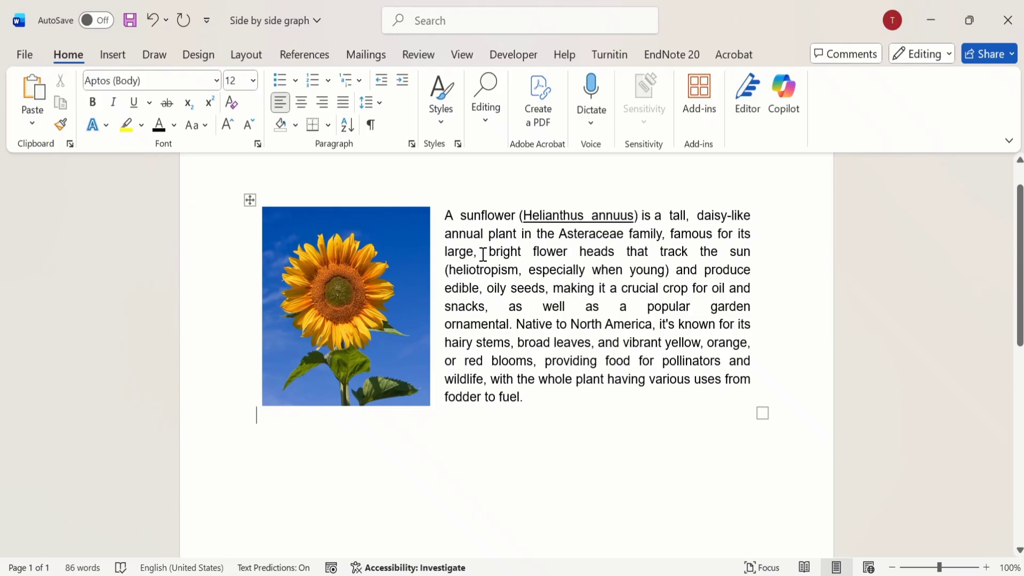
click(401, 244)
mouse_move(402, 244)
mouse_down()
mouse_move(403, 258)
mouse_move(399, 239)
mouse_up()
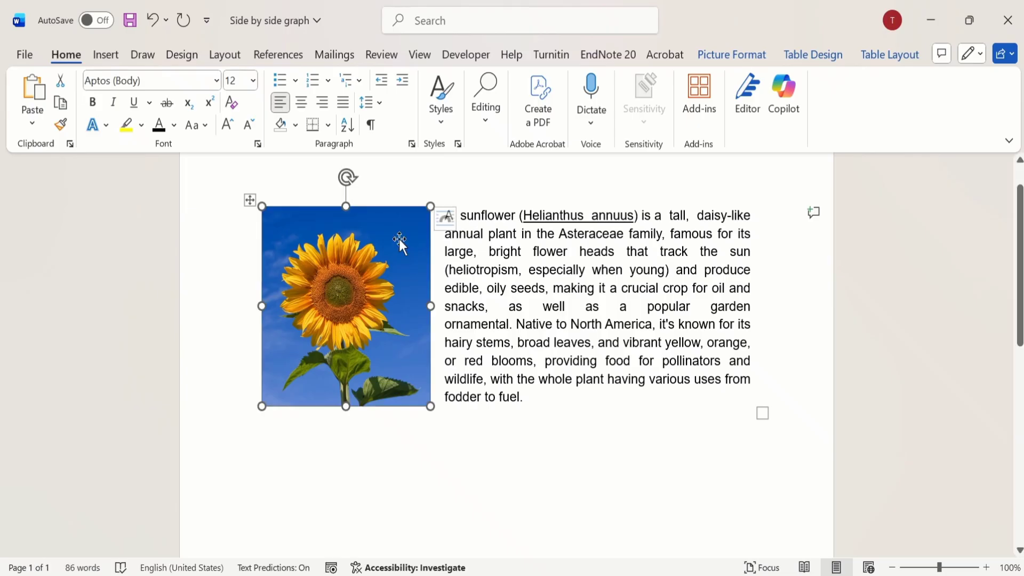
click(532, 273)
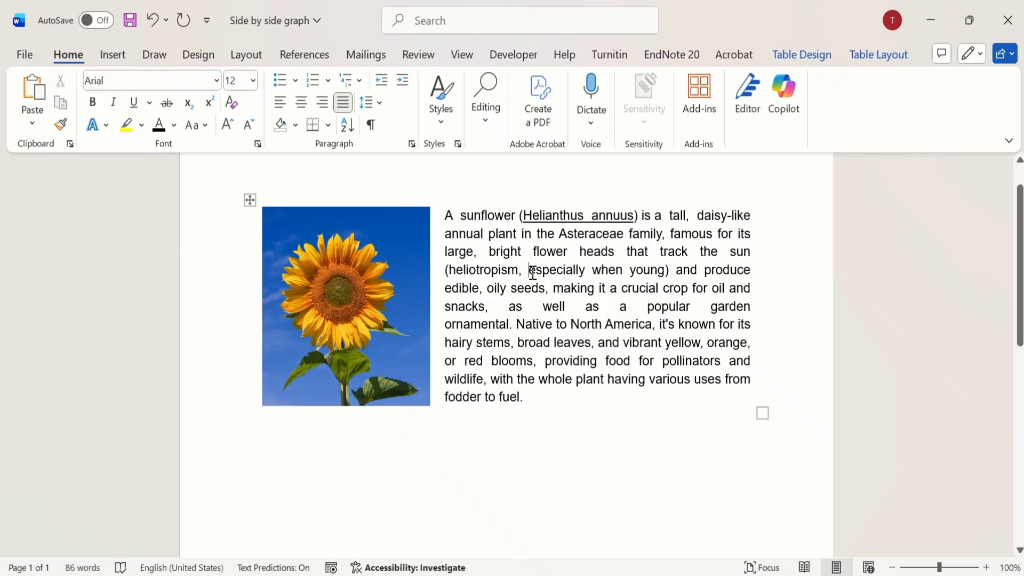
Step: Draw a text box about 2.36" high and 6.63" wide below the borderless sunflower table
click(122, 56)
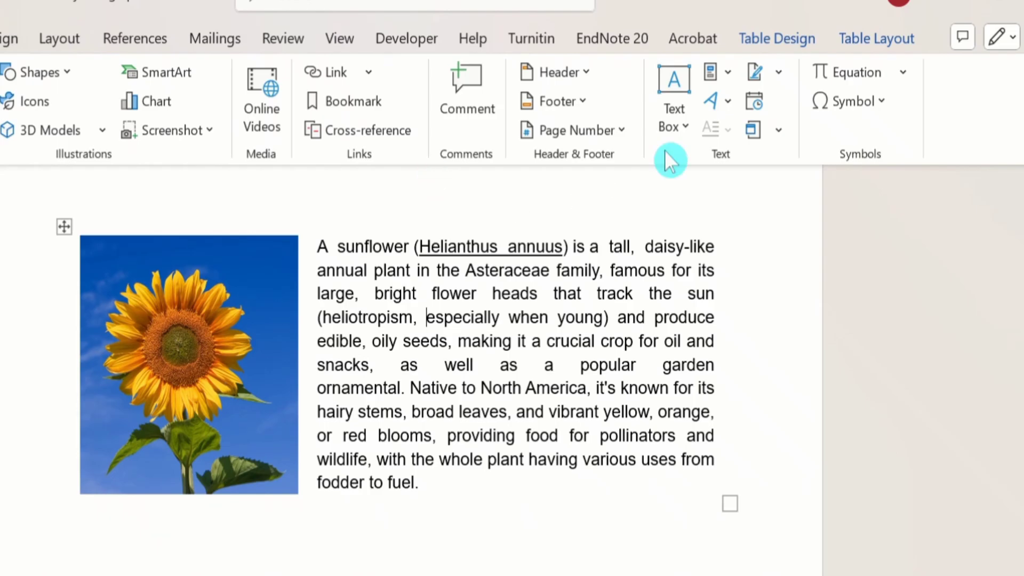
click(687, 127)
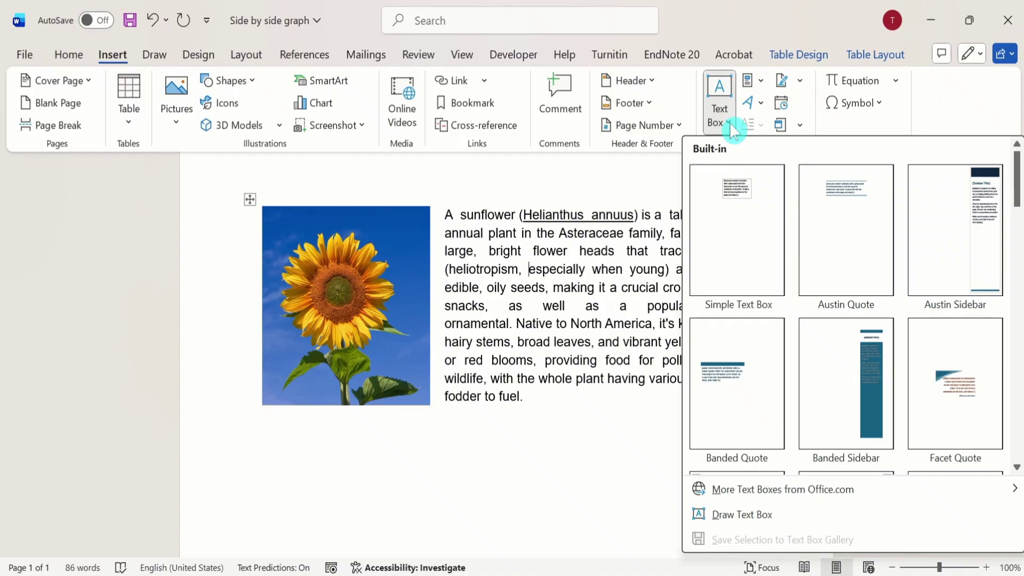
click(754, 515)
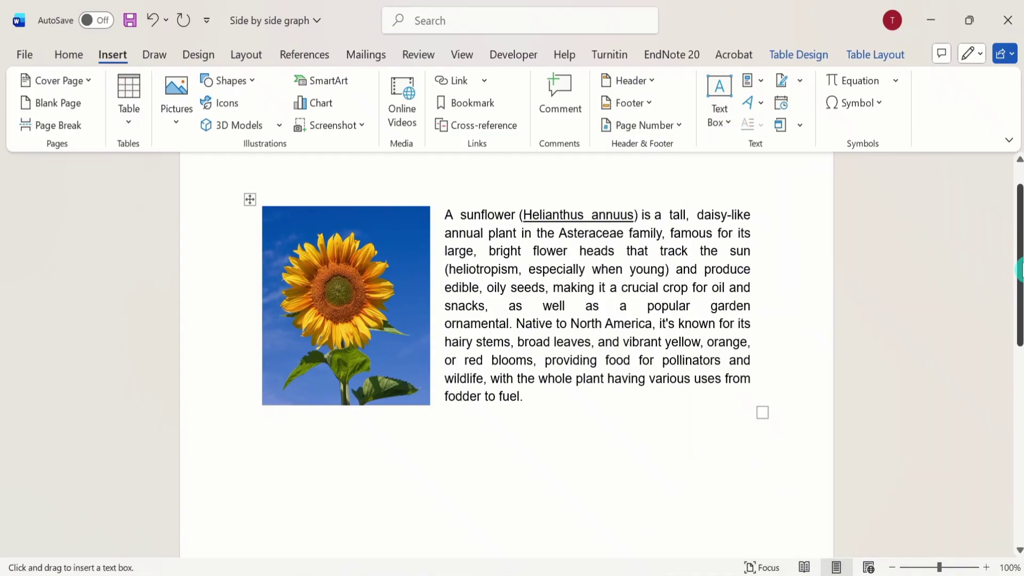
scroll(1020, 269, down, 2)
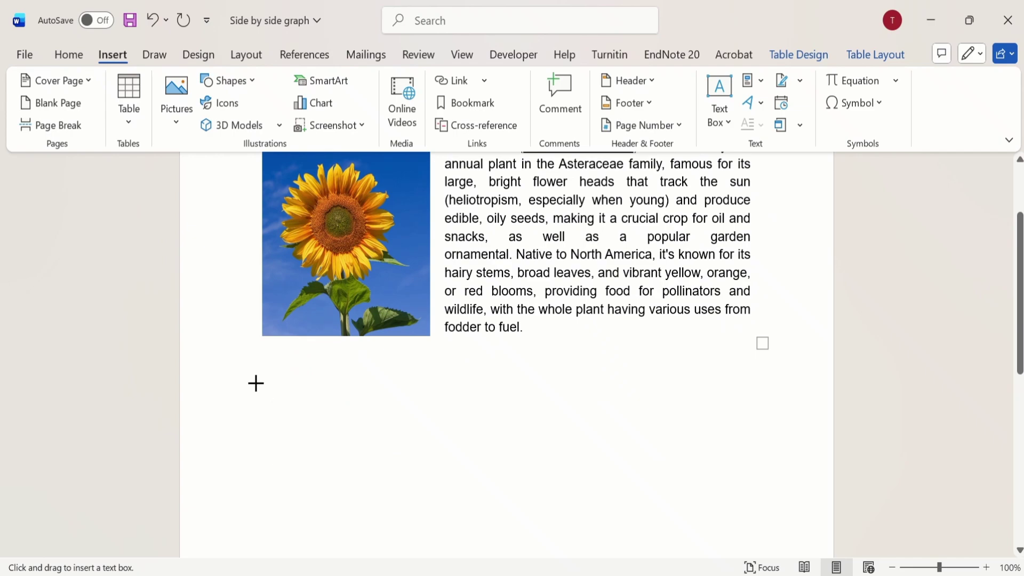
mouse_move(251, 370)
mouse_down()
mouse_move(366, 375)
mouse_move(730, 501)
mouse_move(752, 553)
mouse_move(765, 532)
mouse_move(752, 511)
mouse_move(762, 510)
mouse_up()
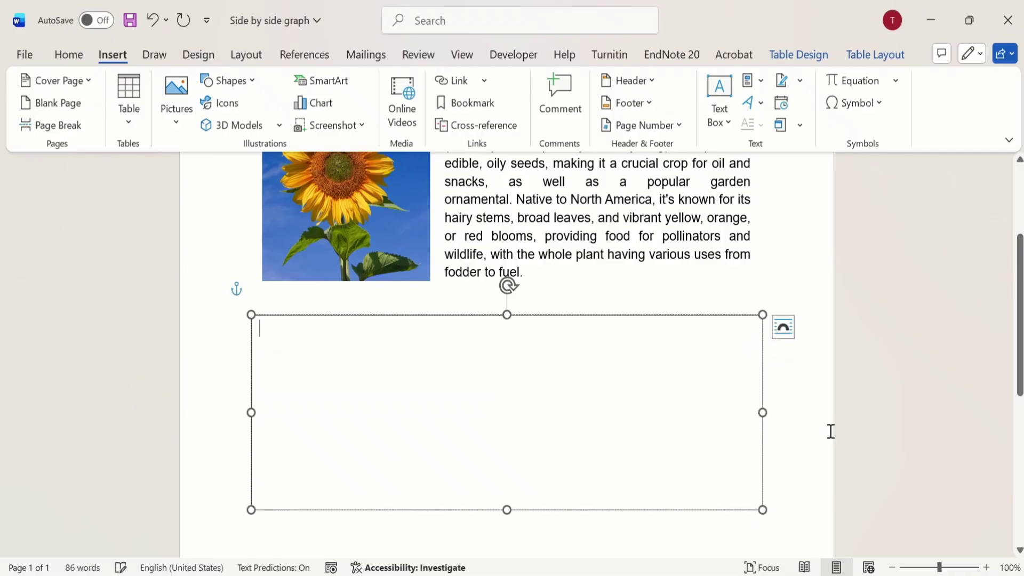
Step: Copy the entire sunflower table and paste it into the text box, keeping source formatting
drag(1018, 304, 1018, 238)
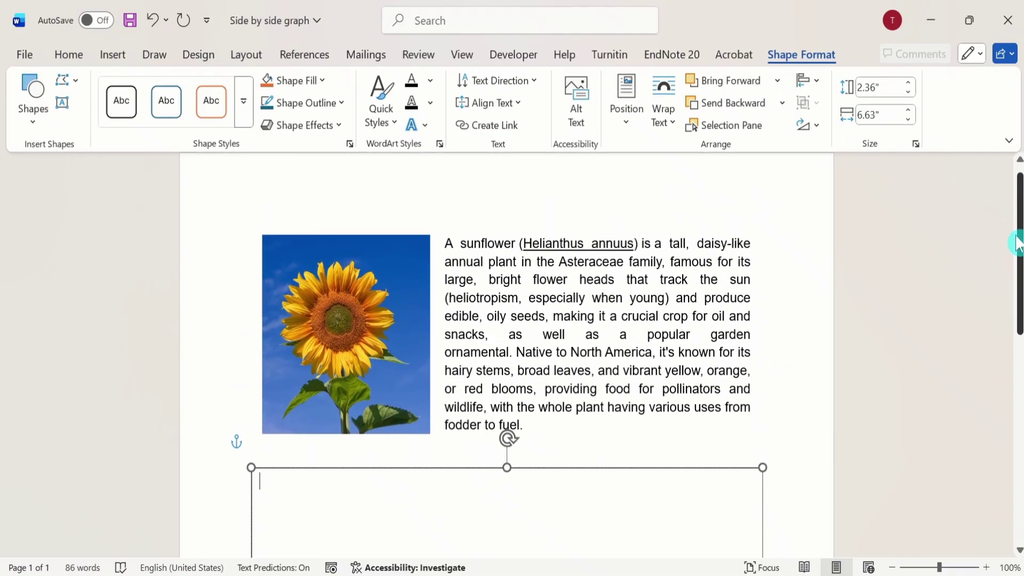
click(468, 249)
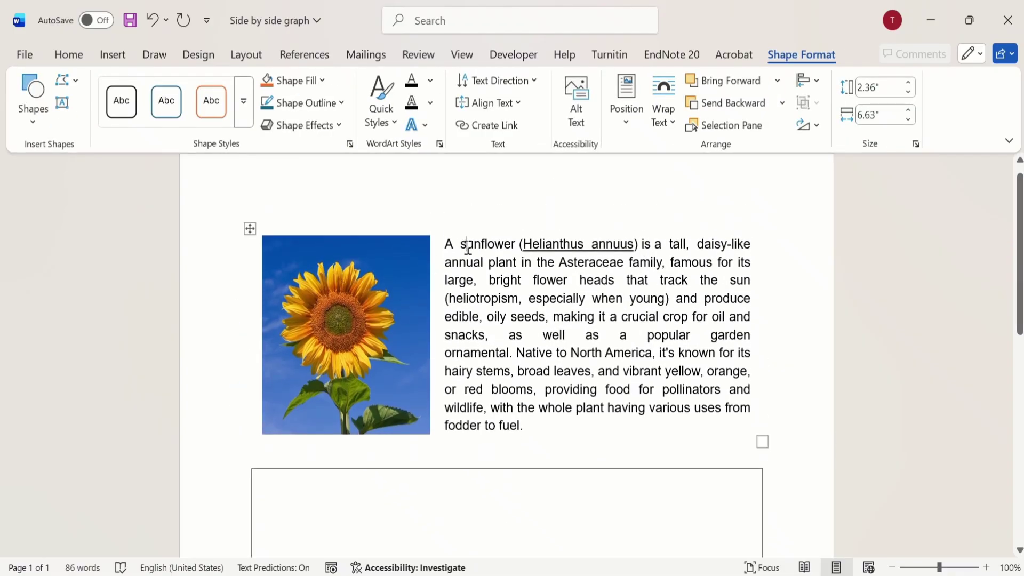
click(250, 228)
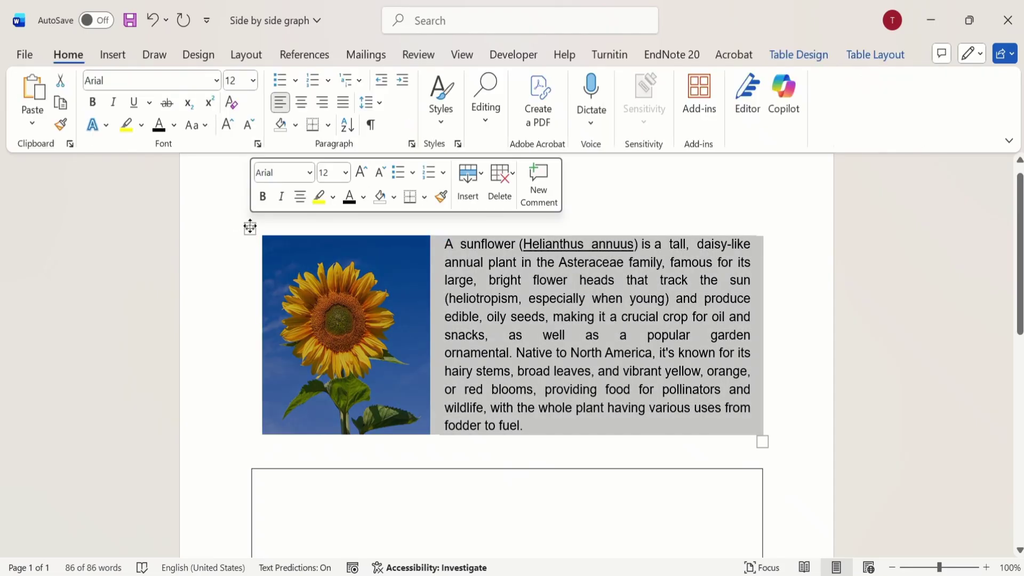
right_click(250, 228)
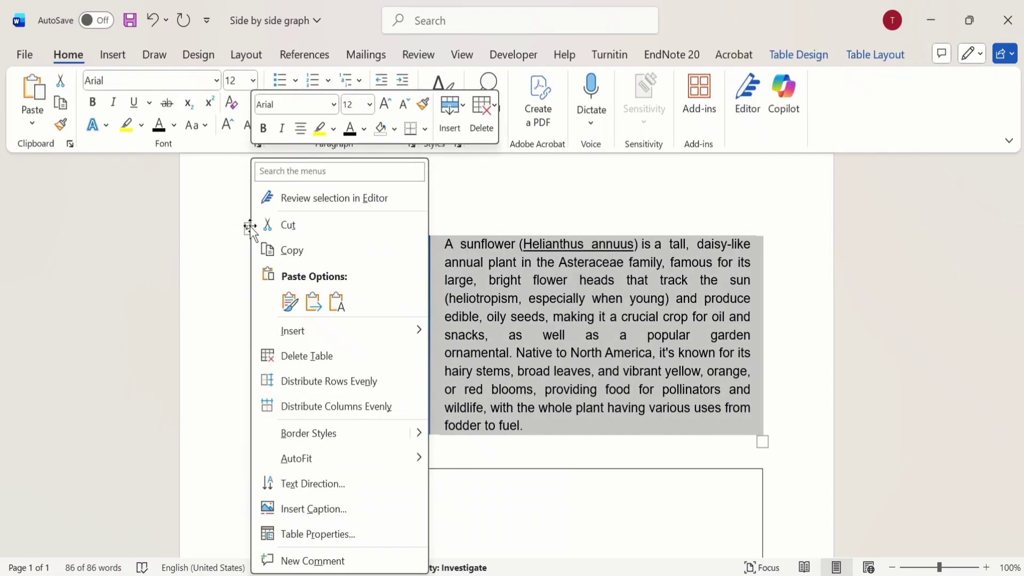
click(302, 252)
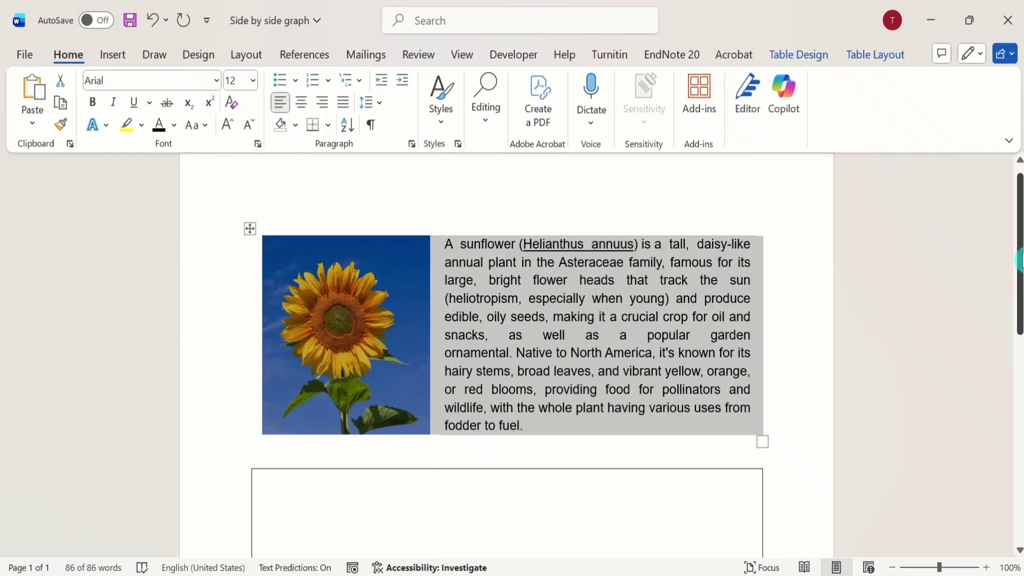
drag(1019, 261, 1020, 304)
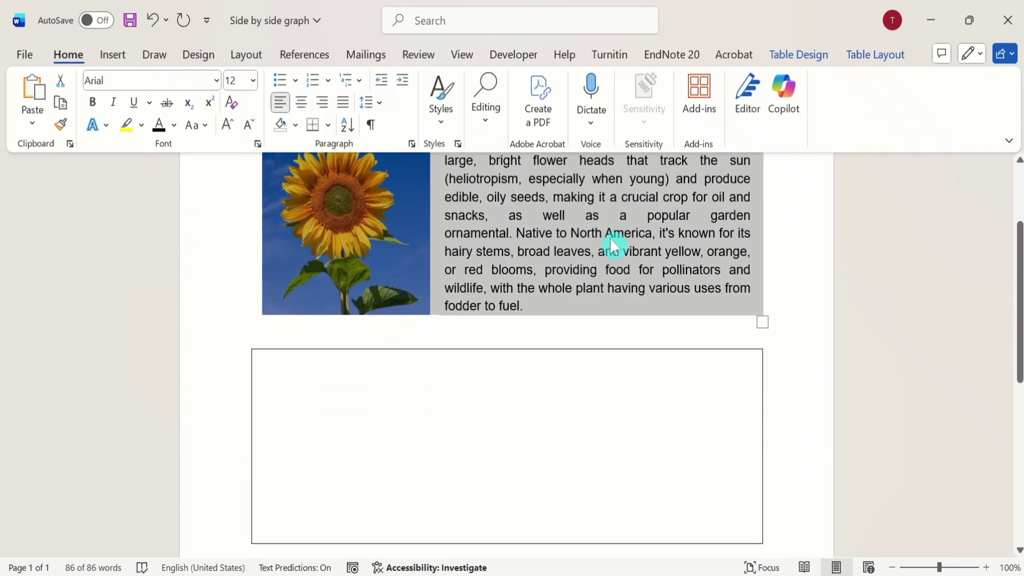
click(277, 377)
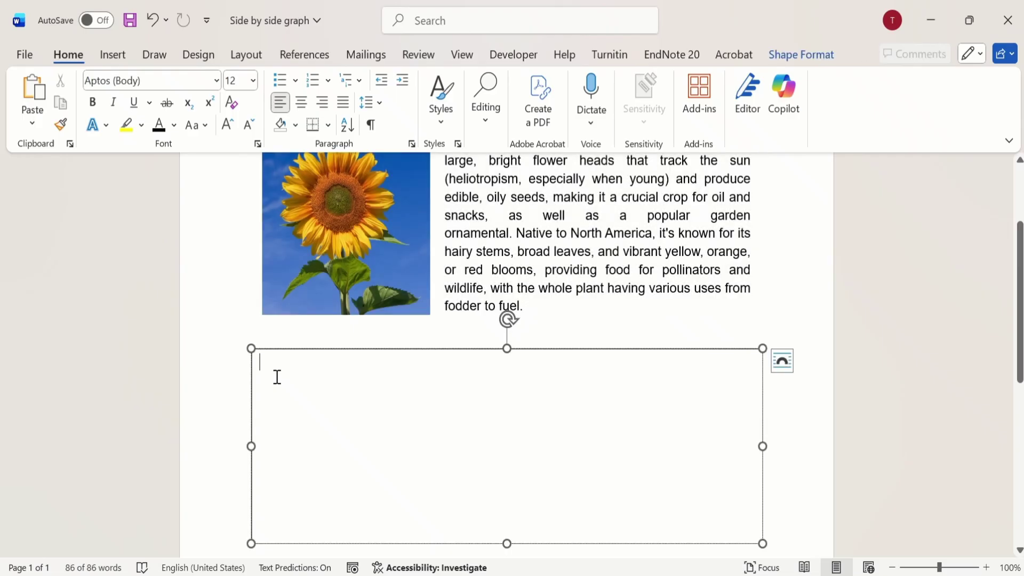
right_click(278, 377)
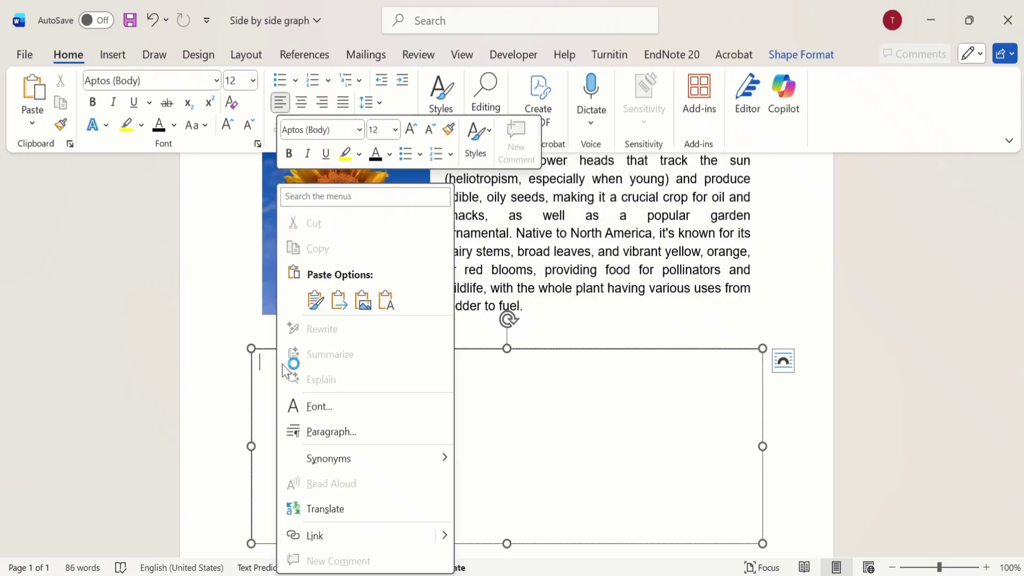
click(315, 300)
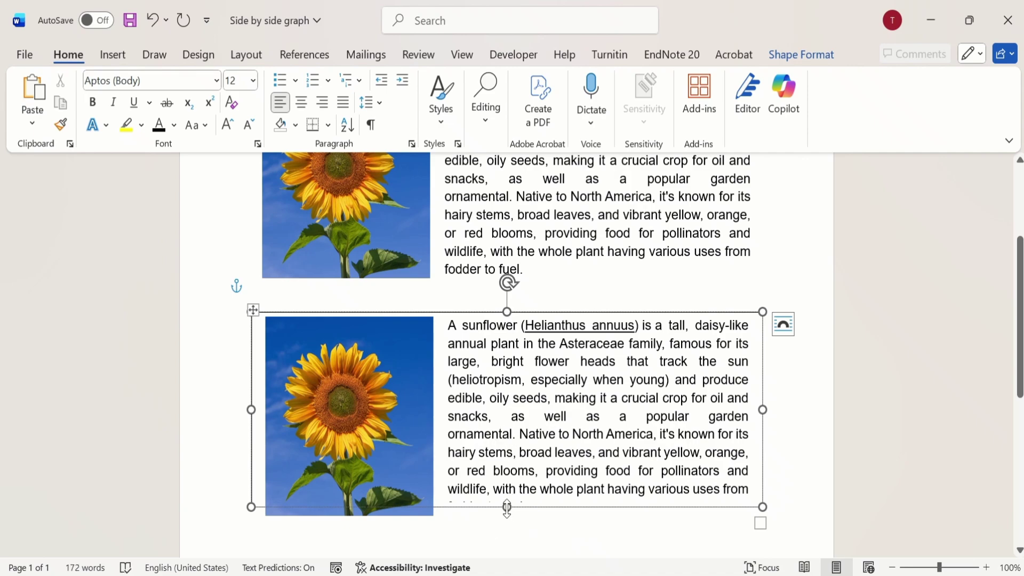
Step: Extend the text box's lower edge so the whole picture and paragraph fit inside, and place the cursor in its paragraph
drag(506, 509, 508, 527)
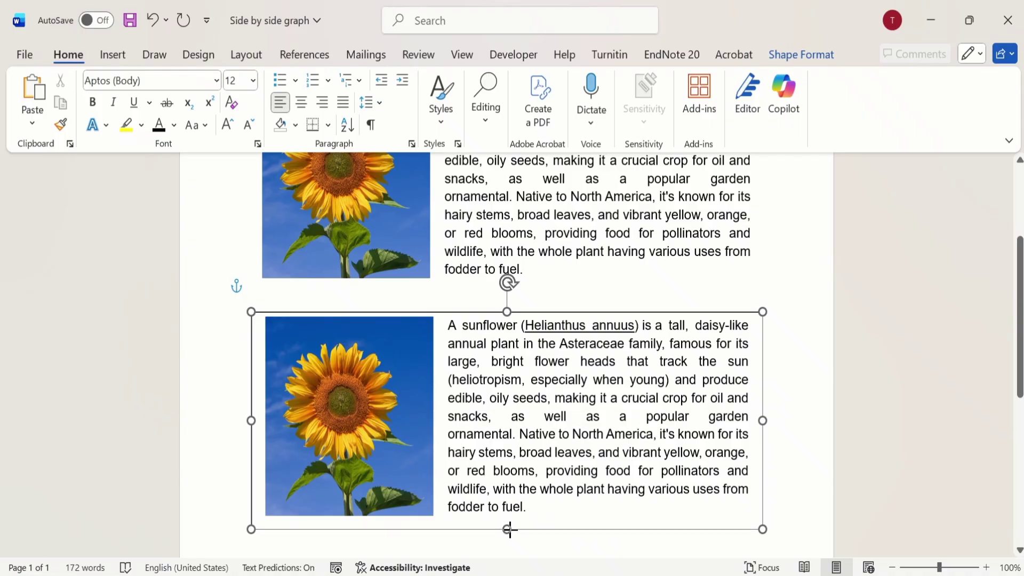
click(572, 233)
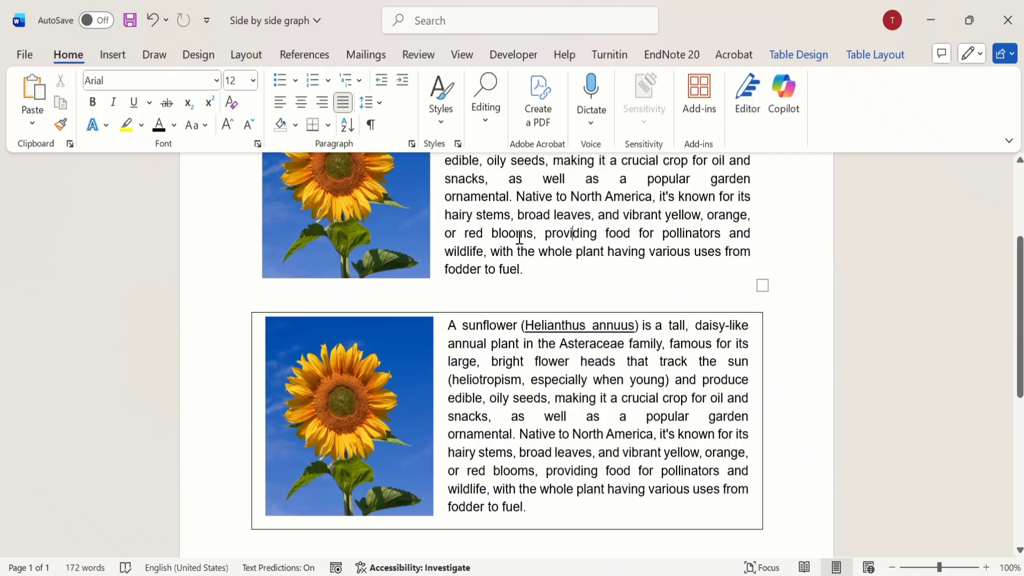
click(468, 343)
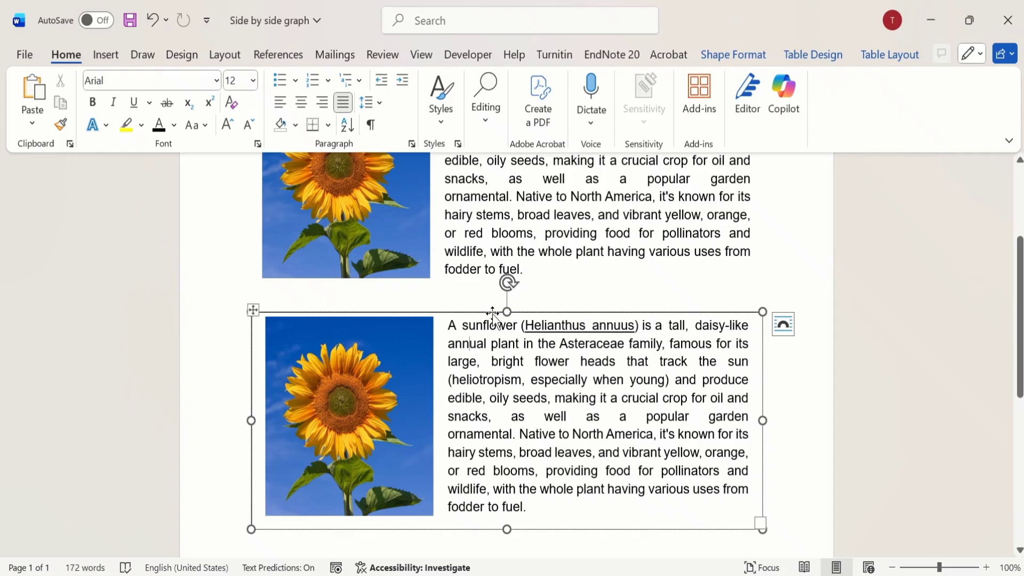
Step: Nudge the sunflower text box slightly down and to the right, and set its shape outline to No Outline
mouse_move(493, 312)
mouse_down()
mouse_move(497, 299)
mouse_move(500, 335)
mouse_move(534, 334)
mouse_move(518, 338)
mouse_move(500, 318)
mouse_up()
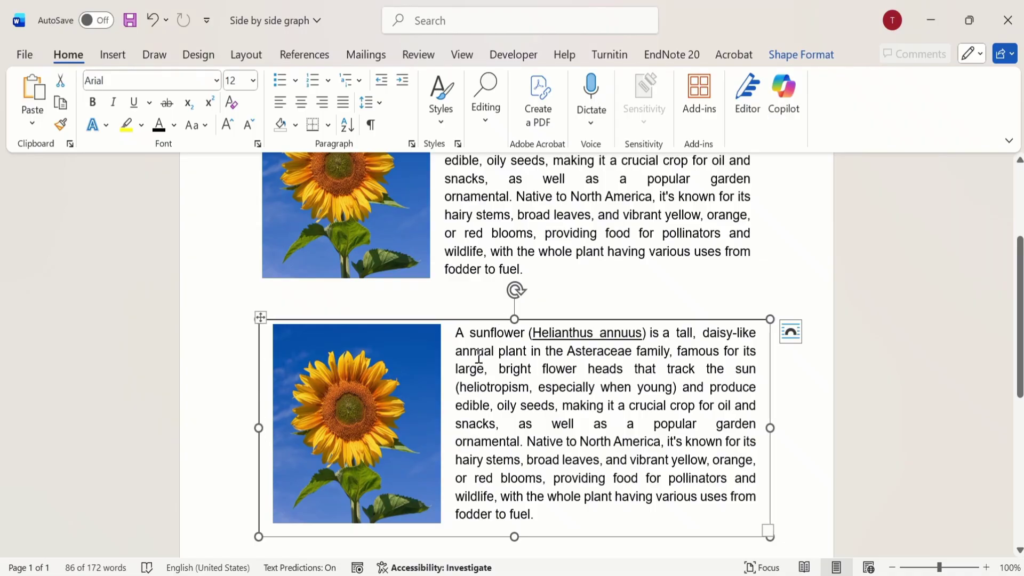
click(816, 60)
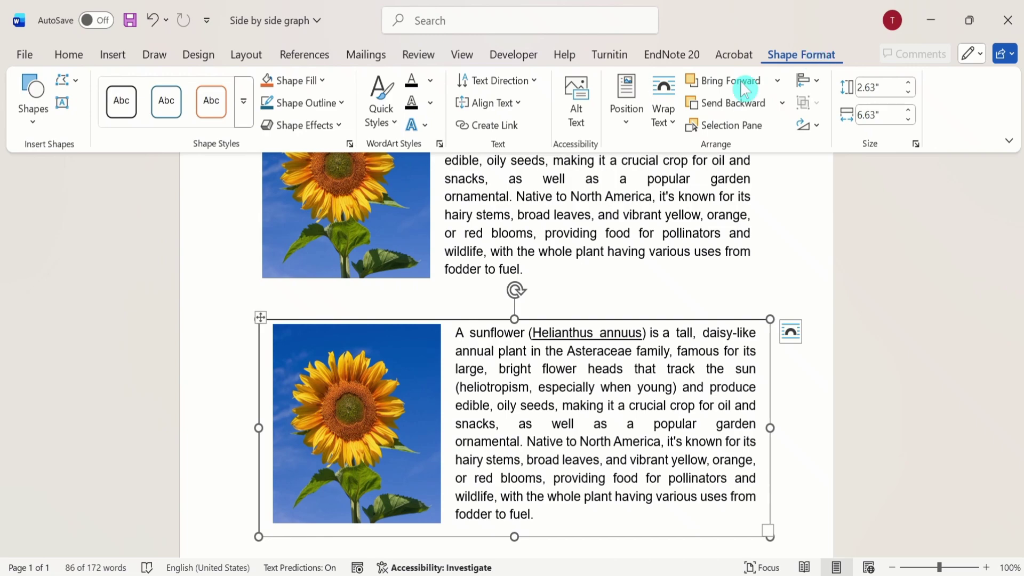
click(344, 104)
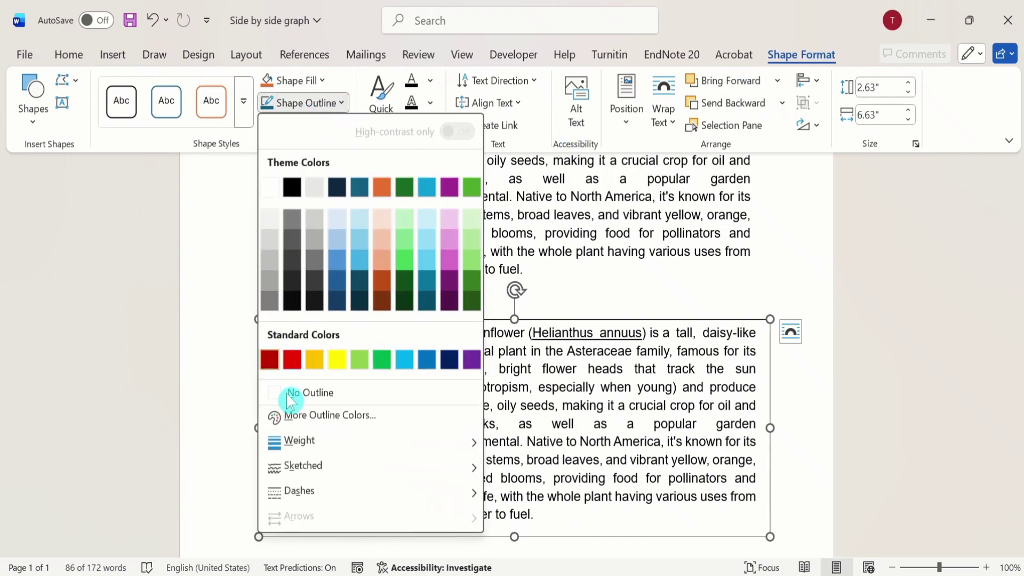
click(316, 393)
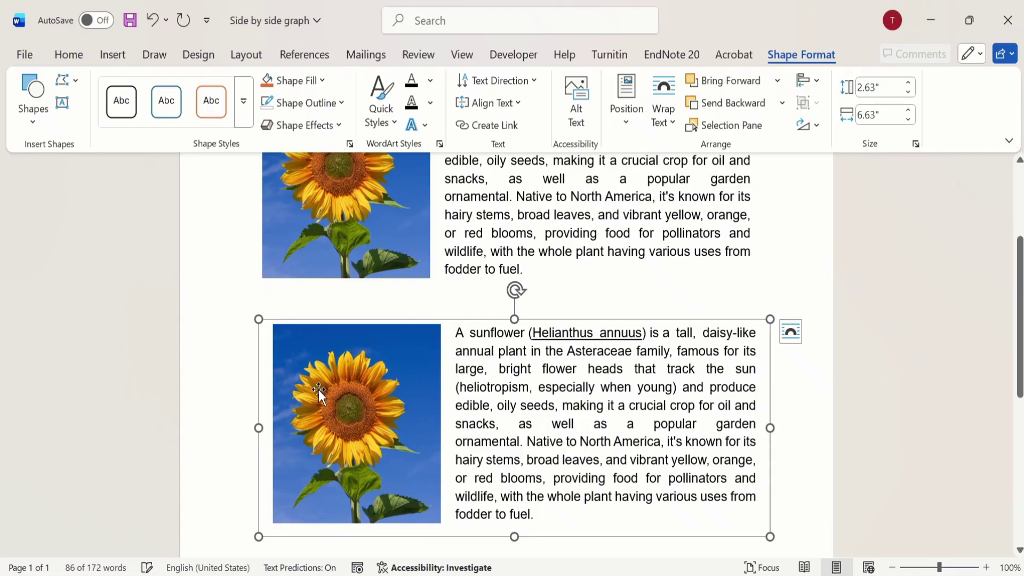
click(498, 245)
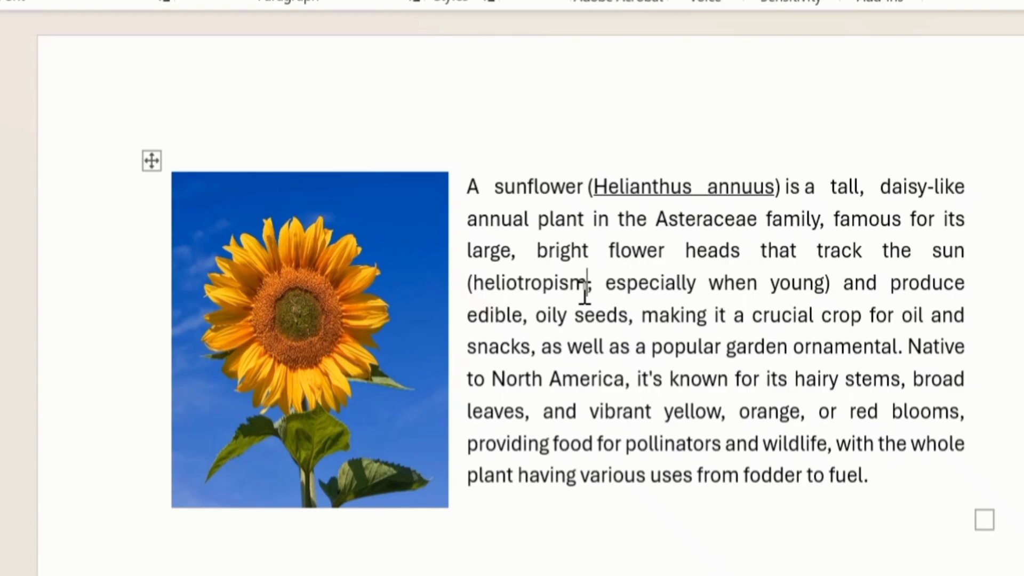
Step: Copy the entire sunflower table and paste it as a picture in the blank space below the existing sunflower content
click(585, 292)
click(149, 156)
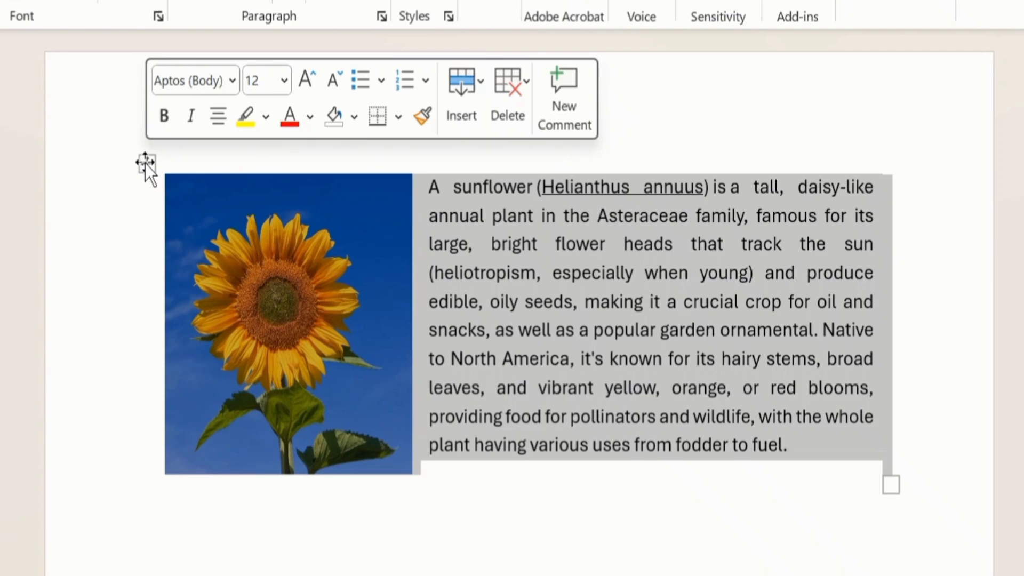
right_click(145, 163)
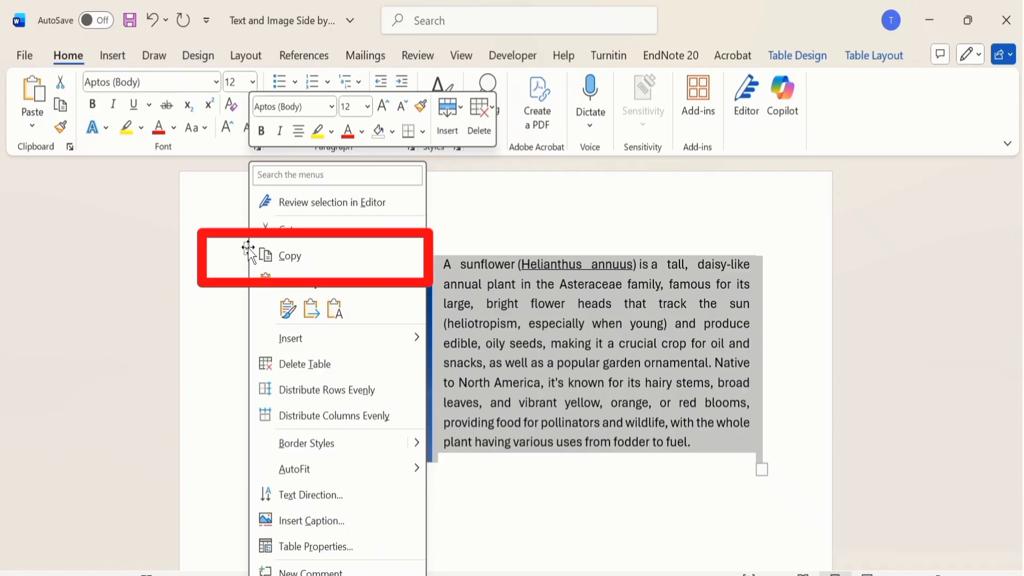
click(315, 261)
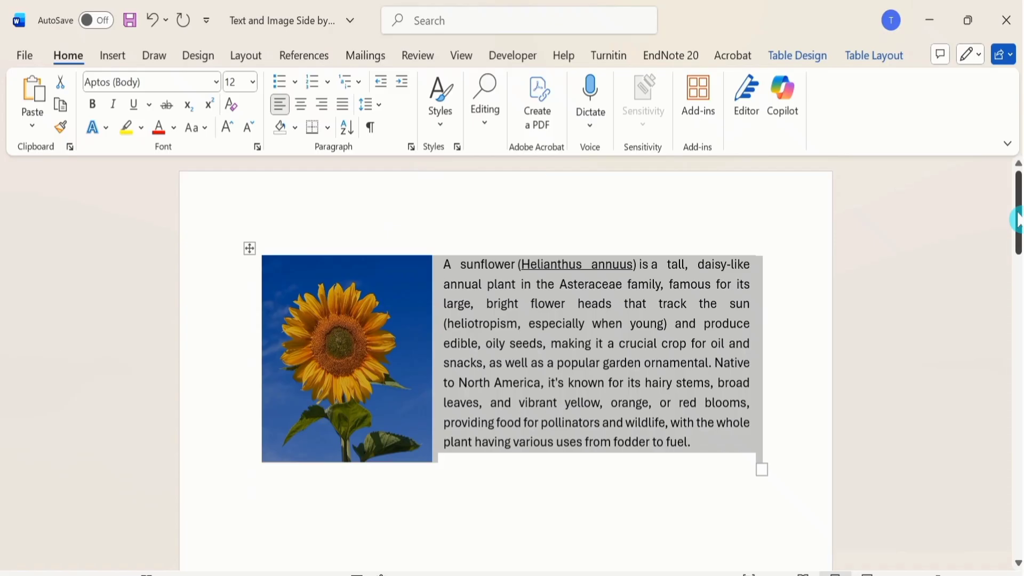
drag(1017, 220, 1017, 347)
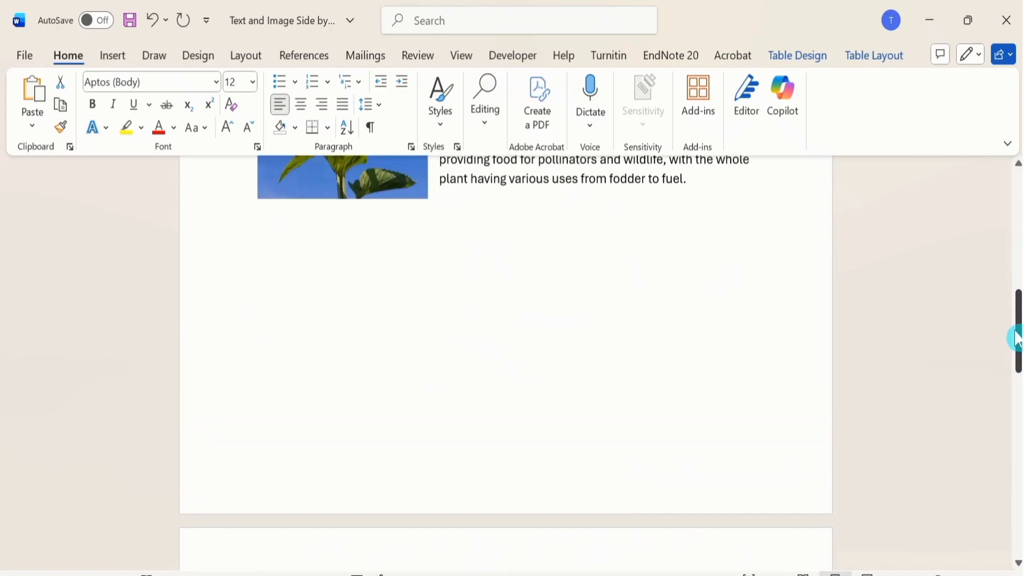
click(269, 314)
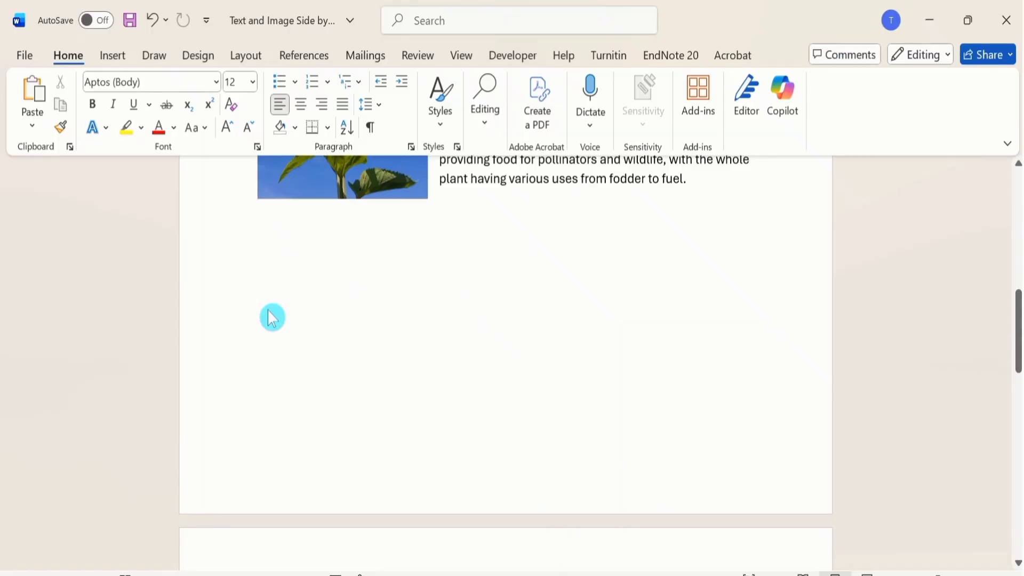
right_click(269, 309)
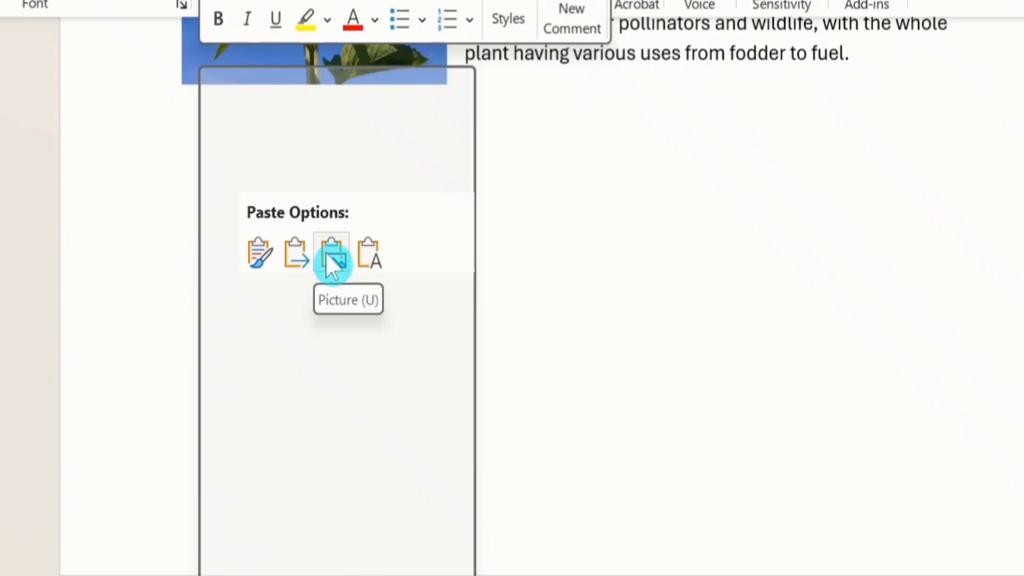
click(327, 255)
scroll(327, 255, up, 6)
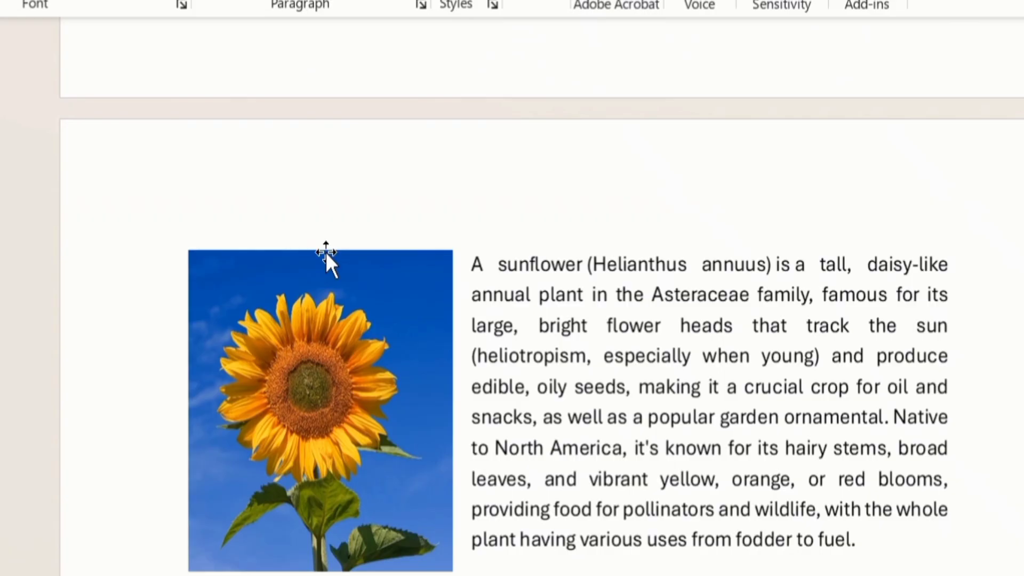
click(496, 282)
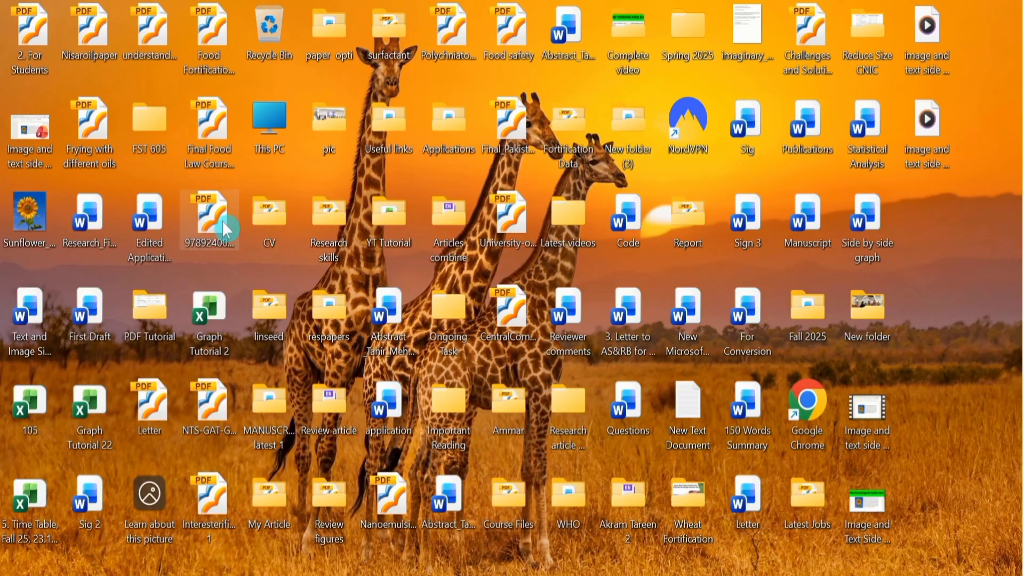
Step: Copy the Sunflower_sky_backdrop image from the desktop and paste it at the start of the "The common sunflower" paragraph in the Word document
click(29, 212)
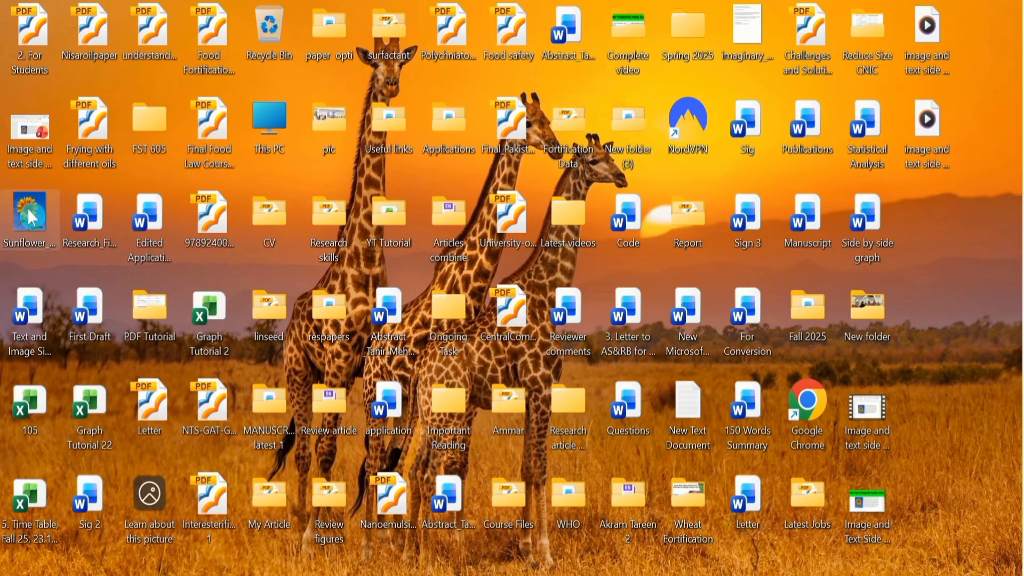
right_click(27, 208)
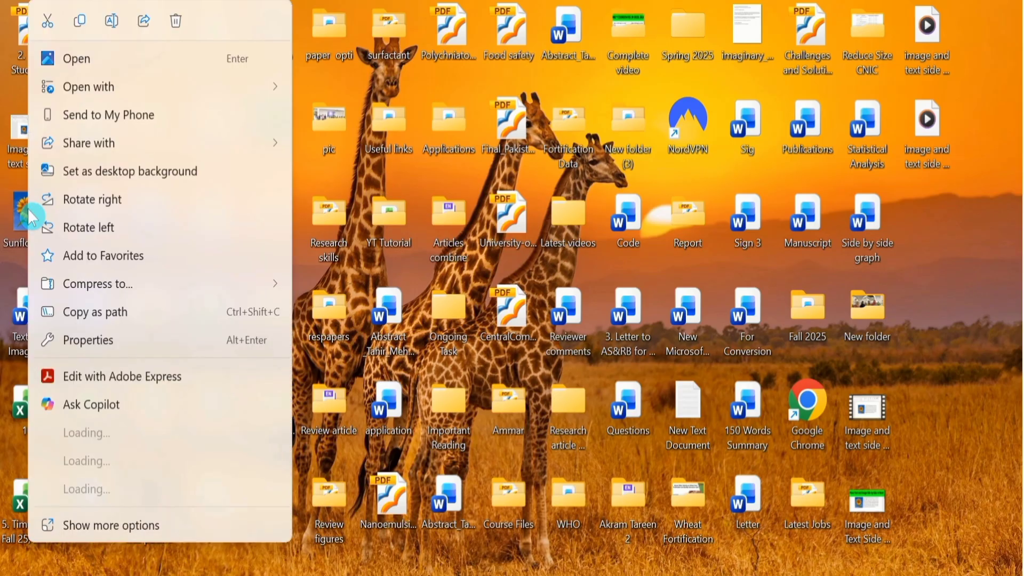
click(85, 23)
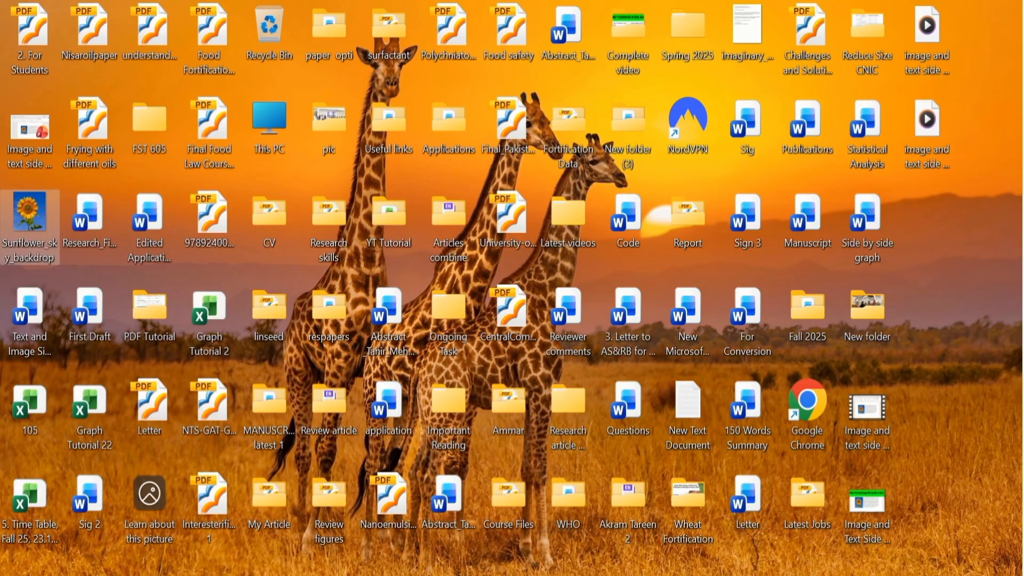
click(664, 575)
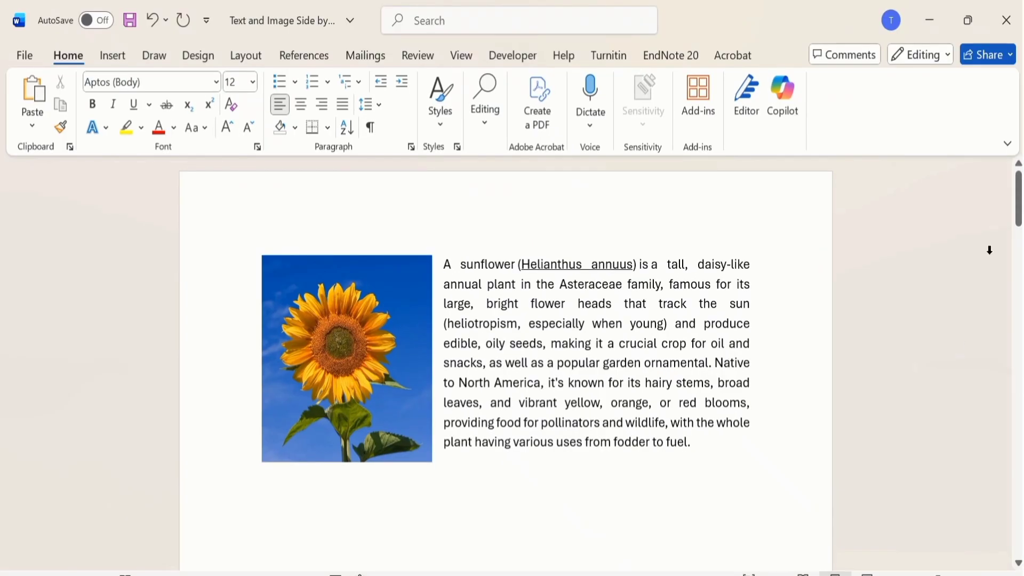
drag(1018, 218, 1018, 395)
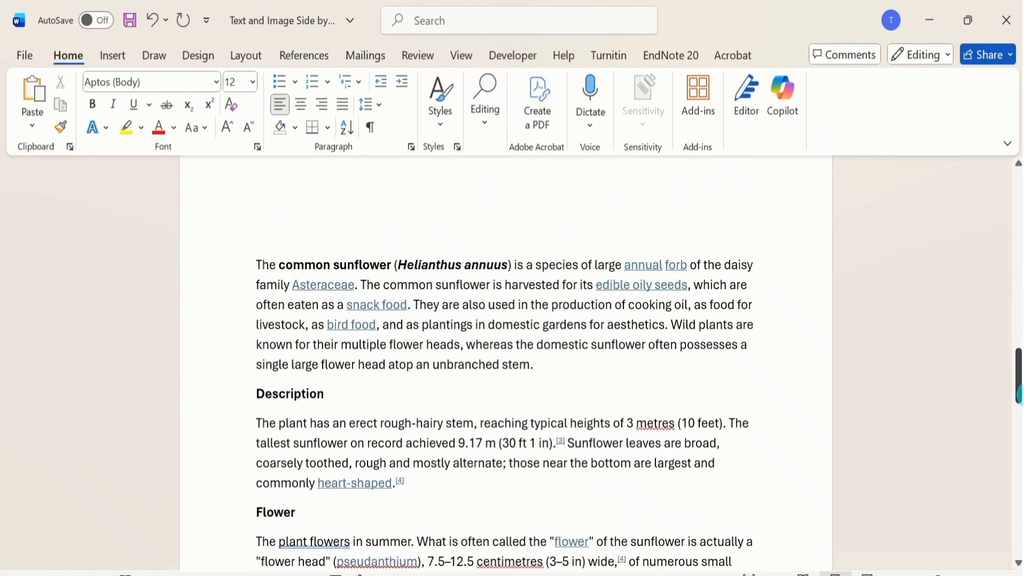
right_click(257, 264)
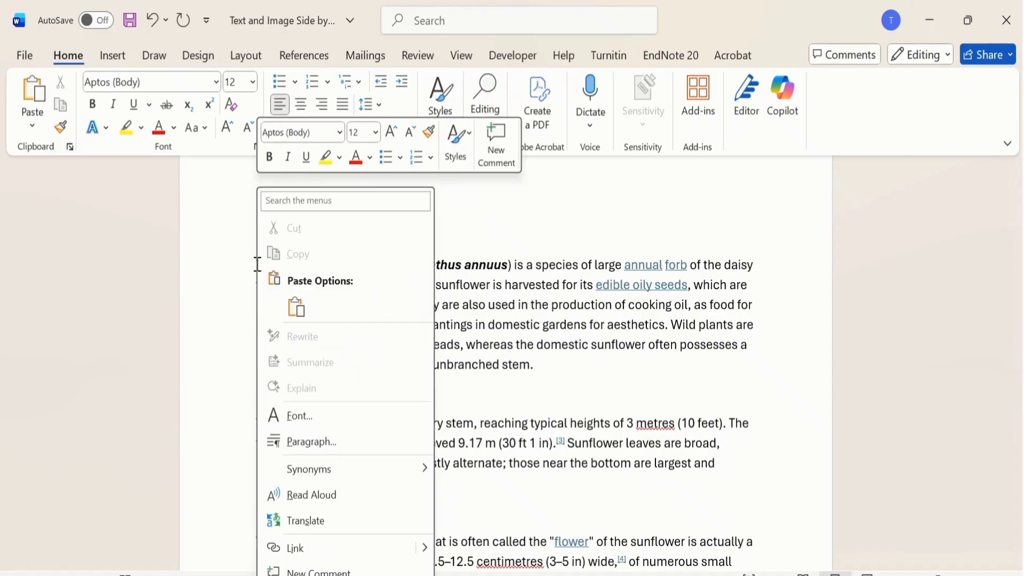
click(303, 312)
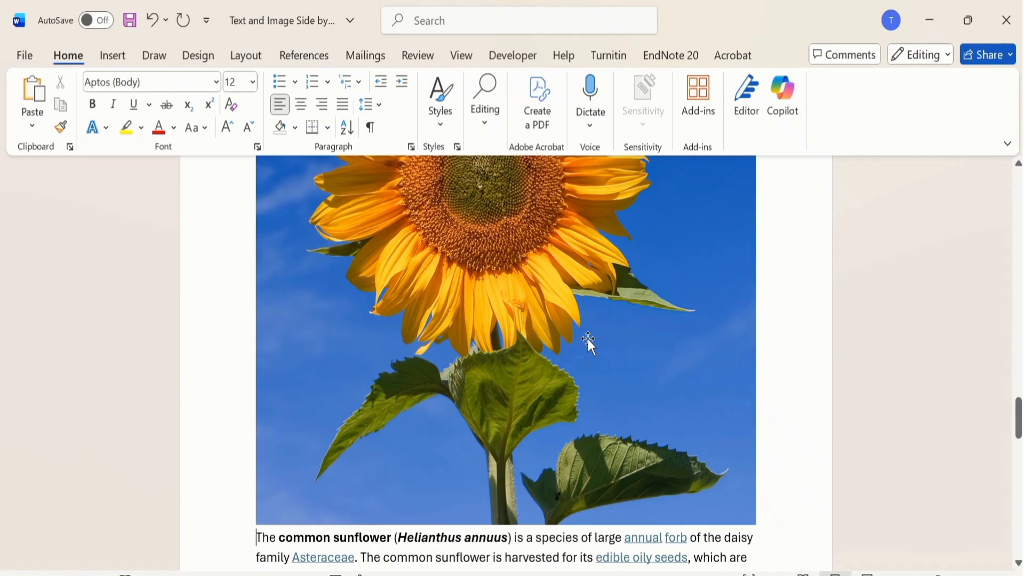
Step: Shrink the pasted sunflower picture proportionally from its lower-right corner to about 2.23" wide
click(588, 338)
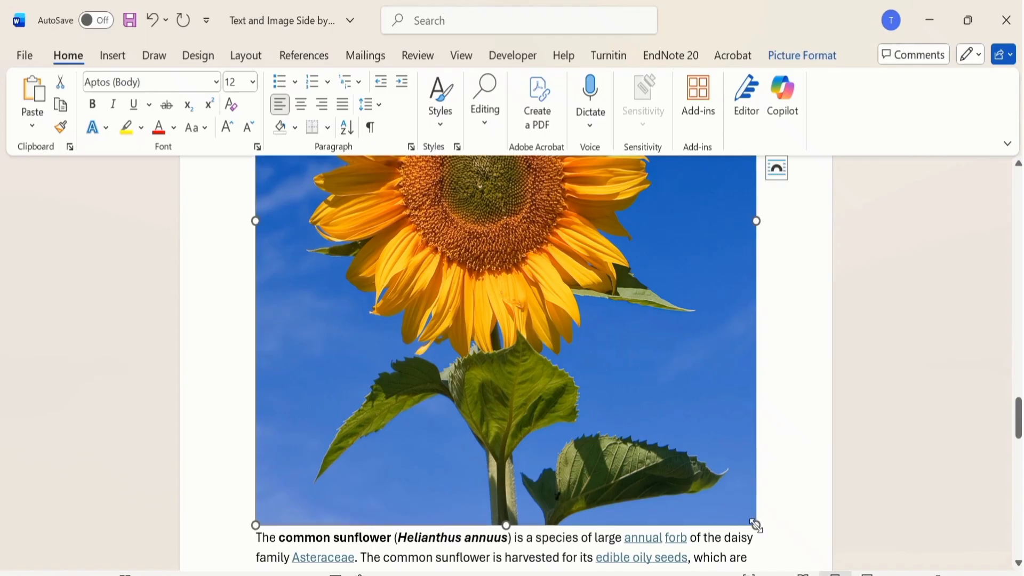
drag(756, 525, 506, 173)
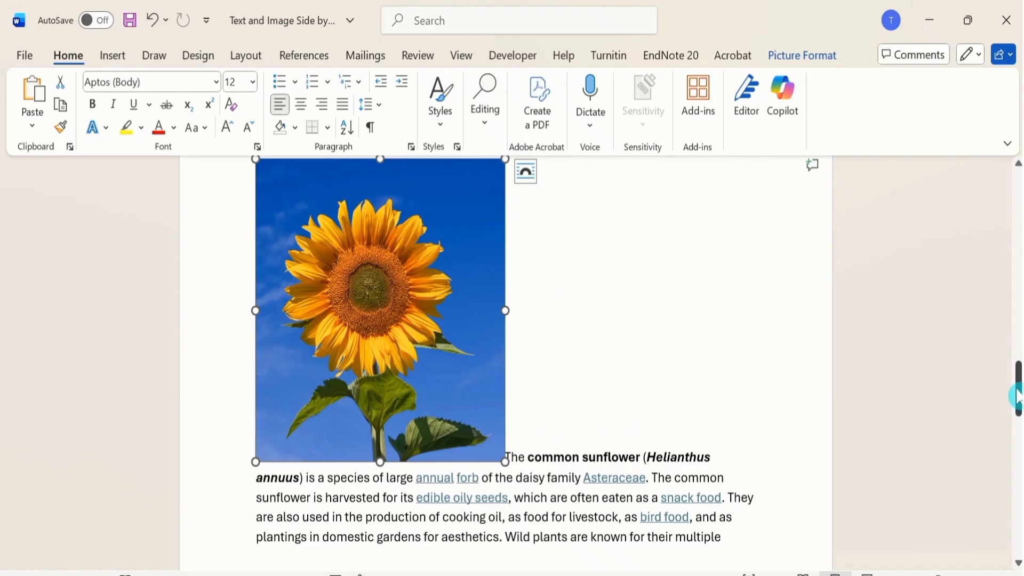
drag(1015, 396, 1016, 386)
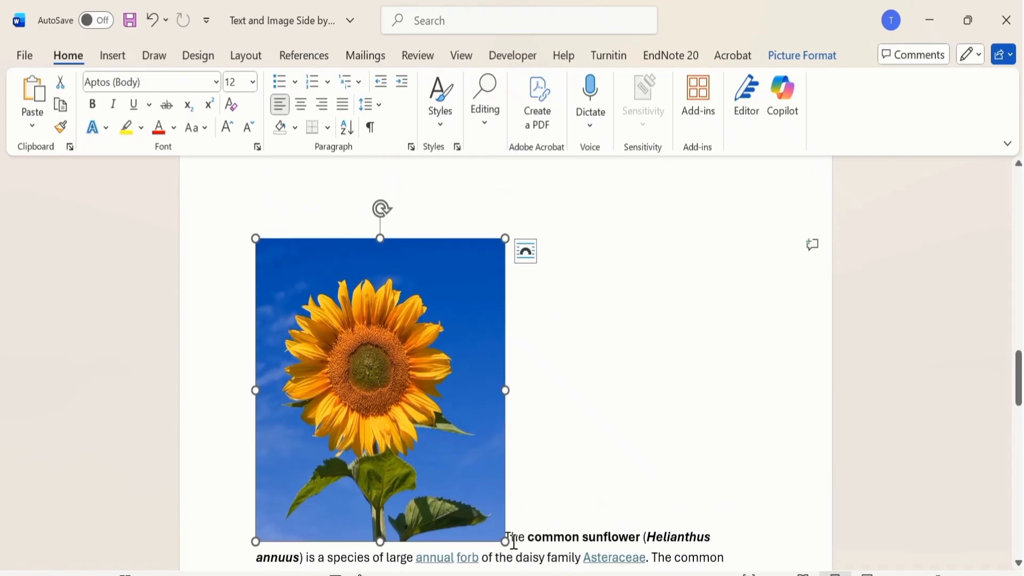
drag(499, 532, 428, 448)
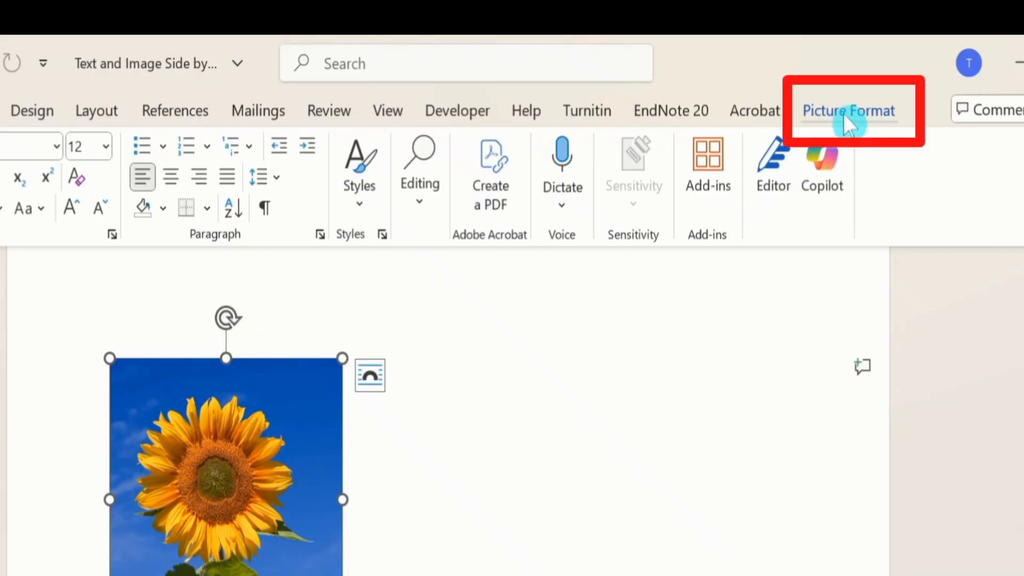
Step: Set the sunflower picture's text wrapping to Square so the paragraph flows beside it
click(843, 113)
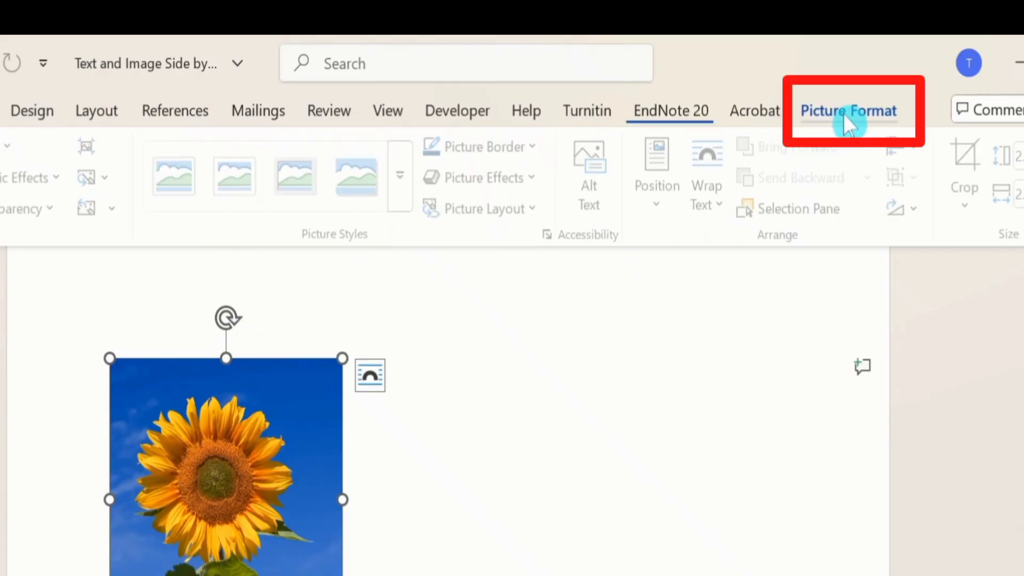
click(725, 200)
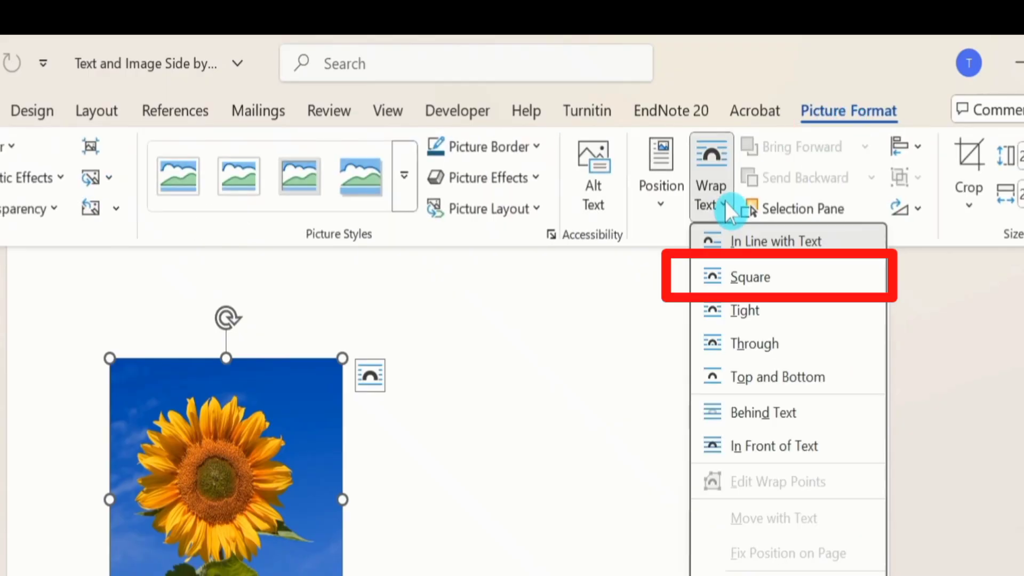
click(749, 277)
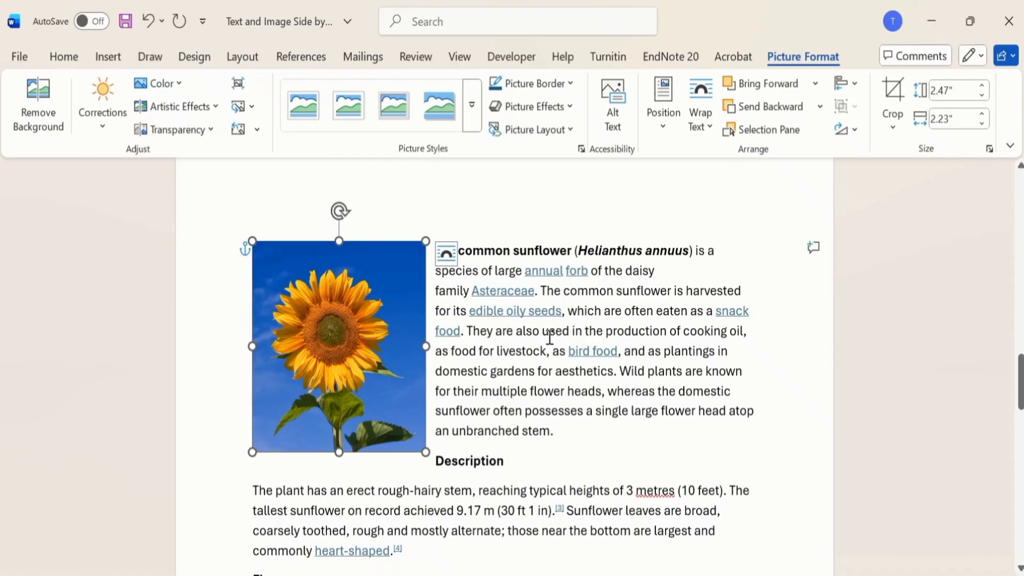